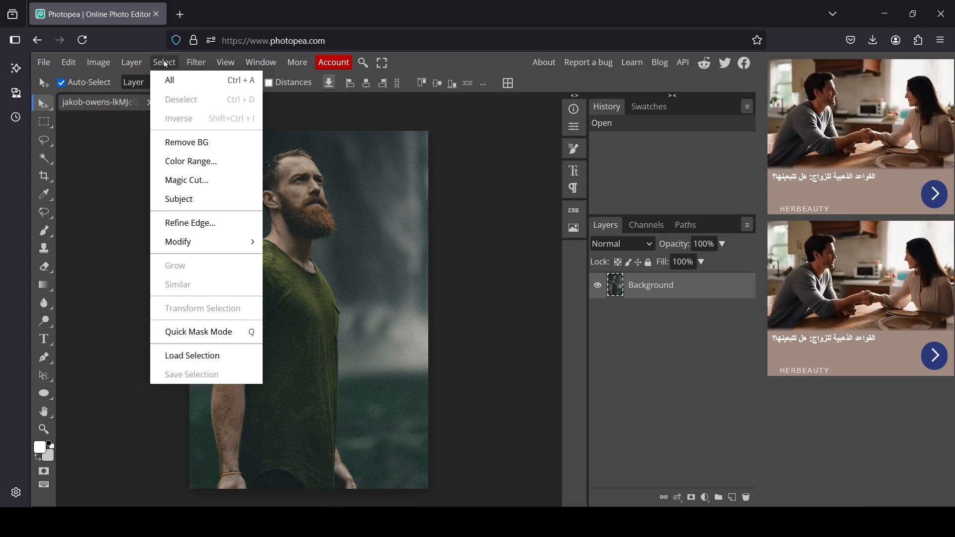
# Remove the photo's background automatically and apply the resulting raster mask to the man's layer.
pyautogui.click(222, 143)
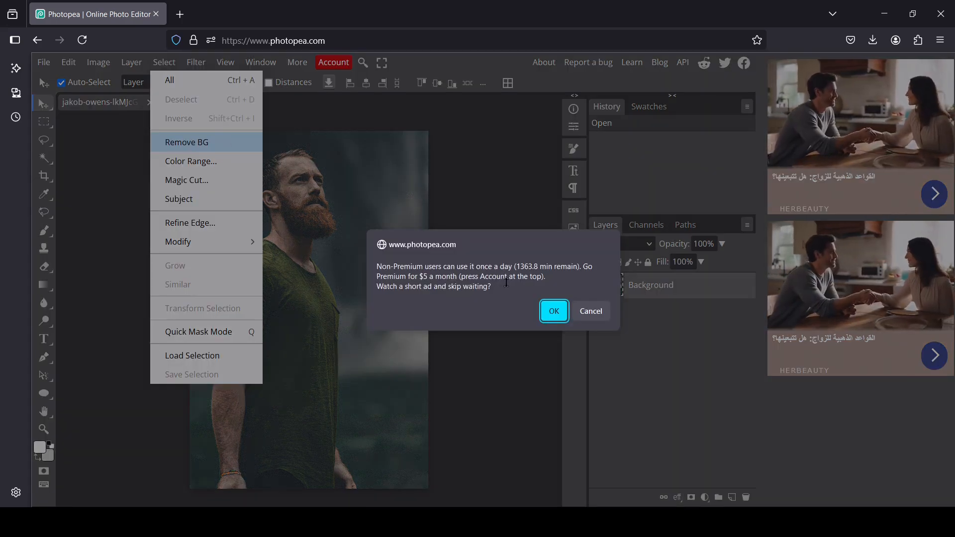
pyautogui.click(554, 311)
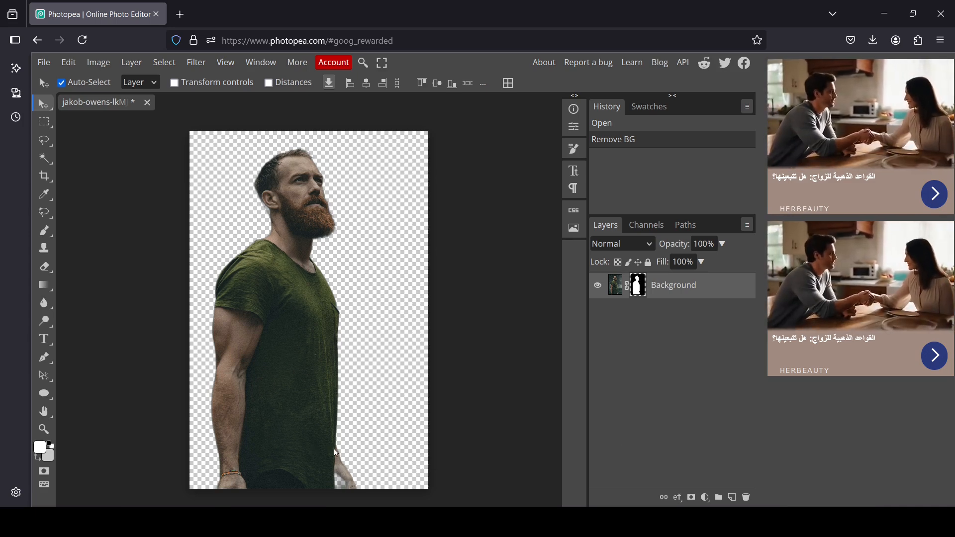
pyautogui.rightClick(642, 293)
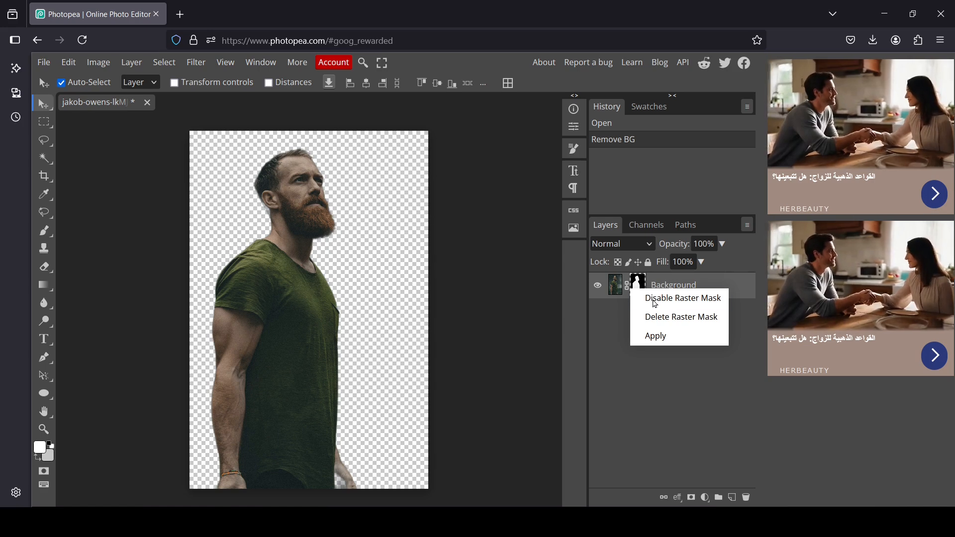
pyautogui.click(668, 337)
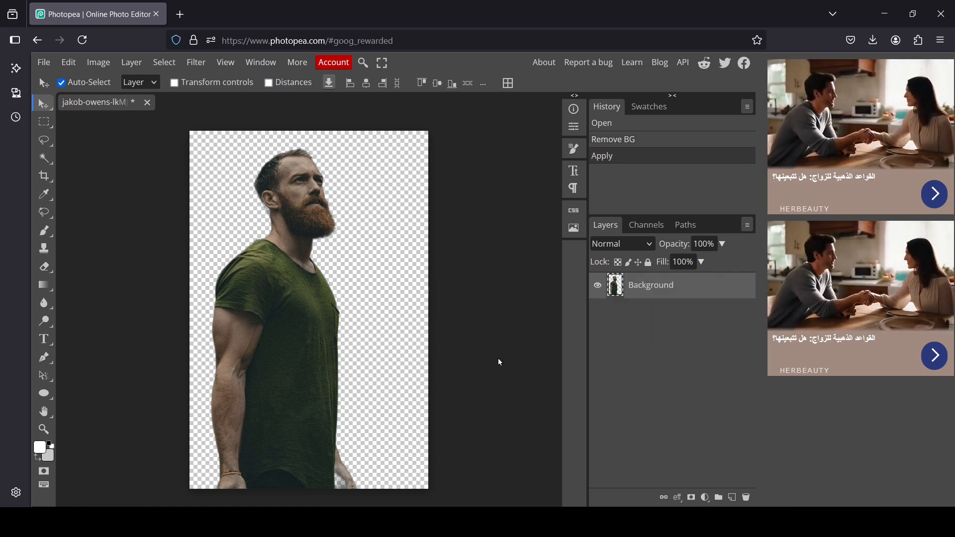
# Widen the canvas to 3500 pixels with the centre anchor, leaving the height unlinked.
pyautogui.click(107, 62)
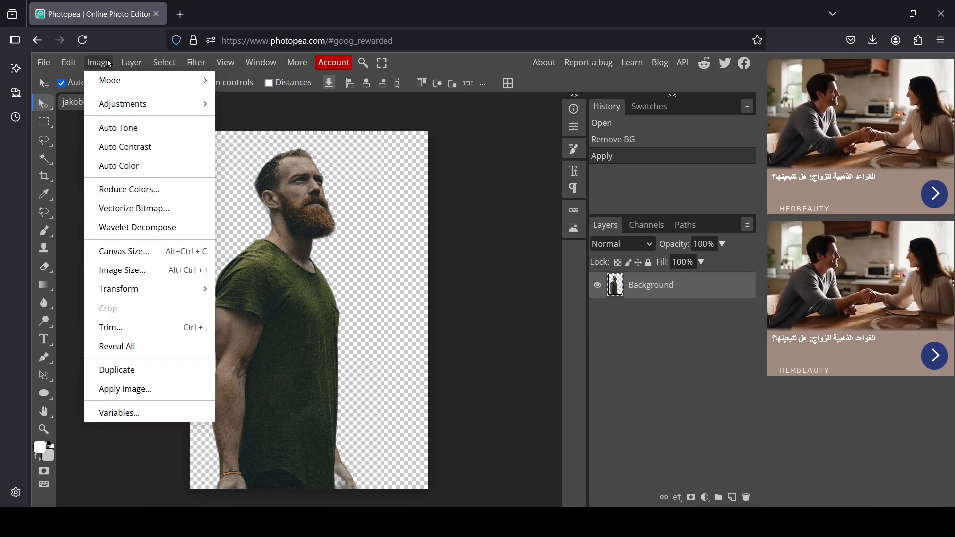
pyautogui.click(125, 252)
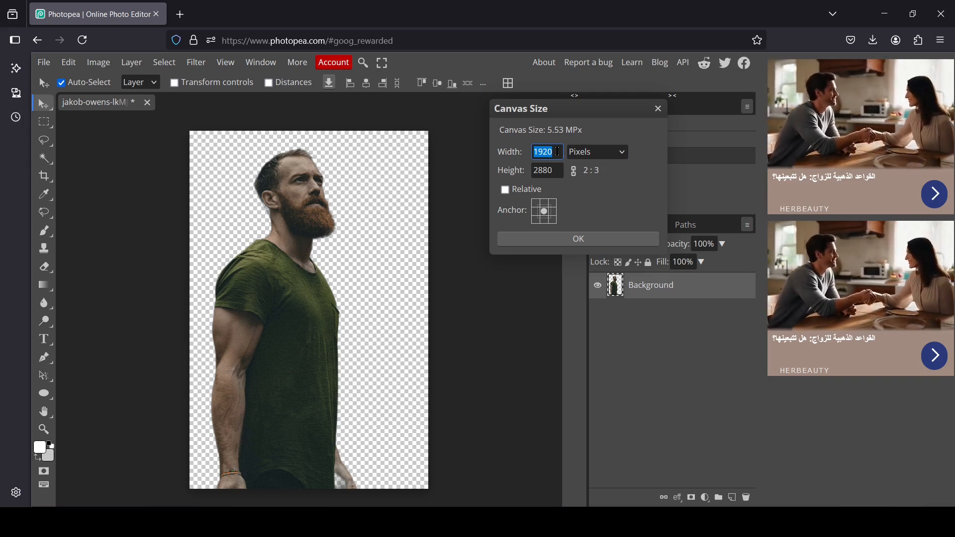
pyautogui.write('3')
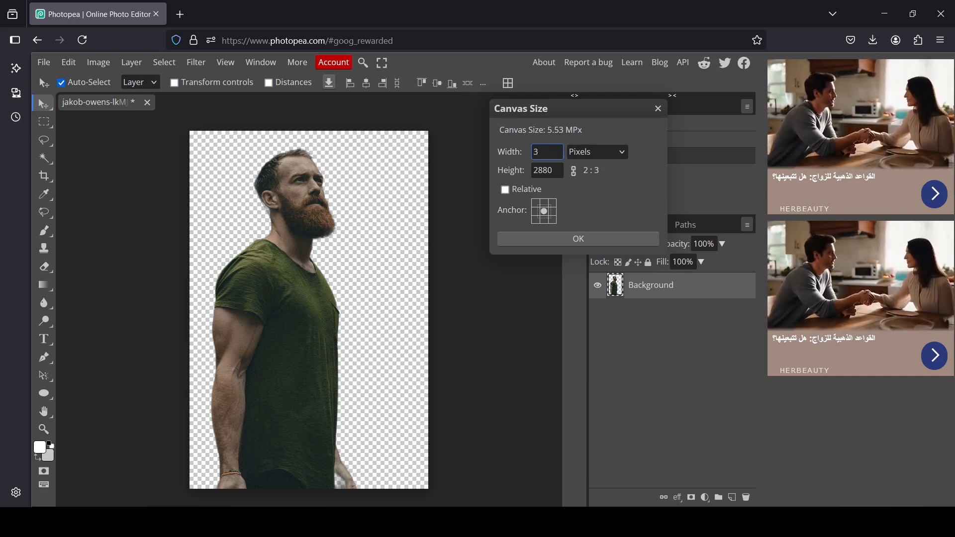
pyautogui.write('500')
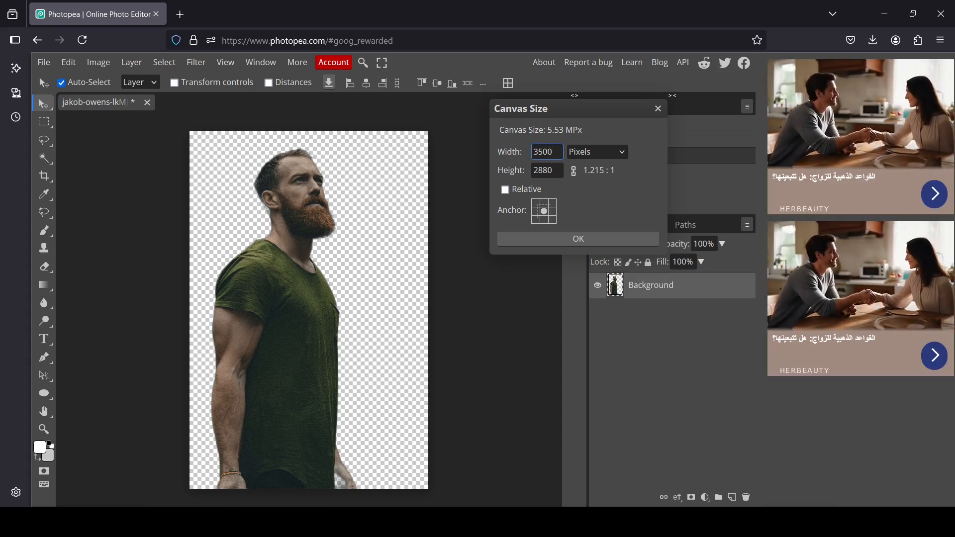
pyautogui.click(574, 172)
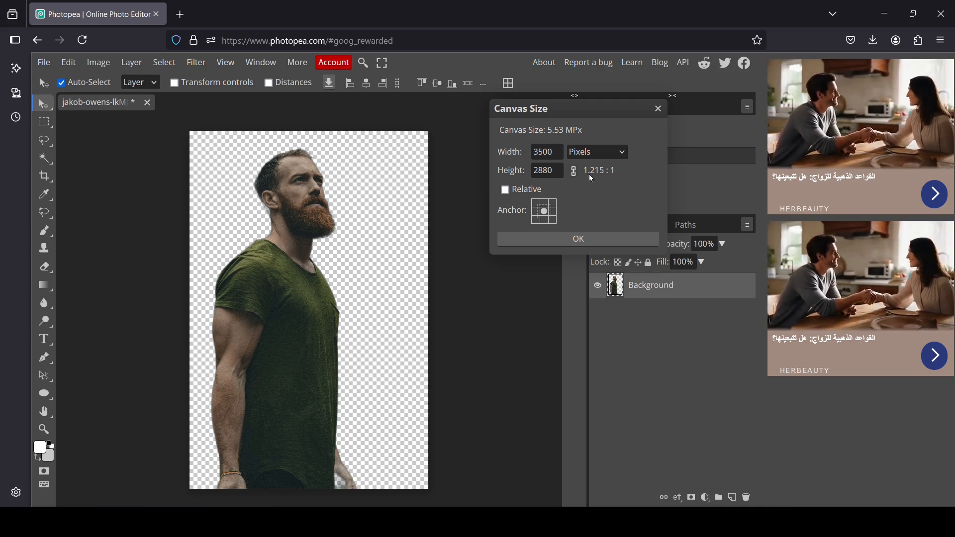
pyautogui.click(600, 247)
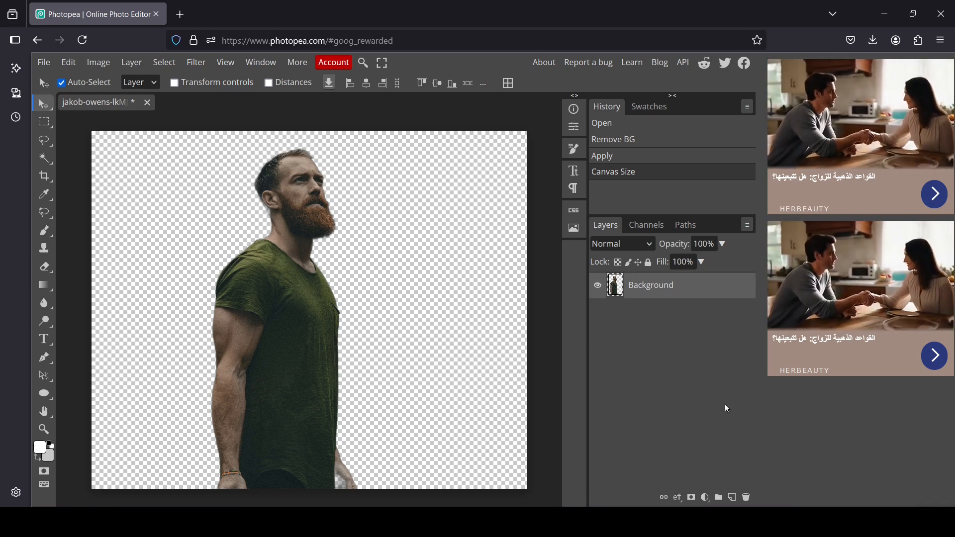
# Add a new empty layer and place it beneath the man's layer.
pyautogui.click(733, 498)
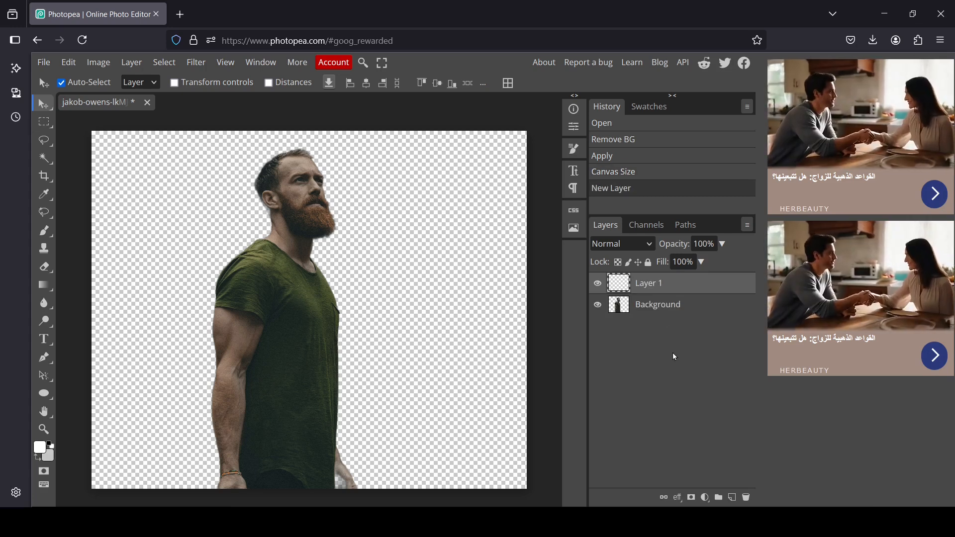
pyautogui.moveTo(656, 283); pyautogui.dragTo(656, 313)
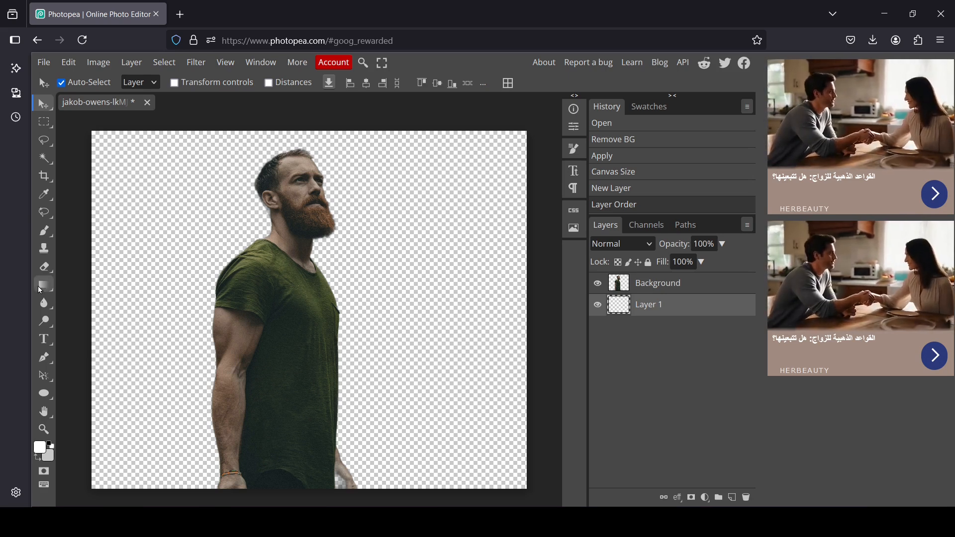
# Set the end colour of the Gradient tool's white-to-grey gradient to the darker grey #a3a3a3.
pyautogui.click(43, 286)
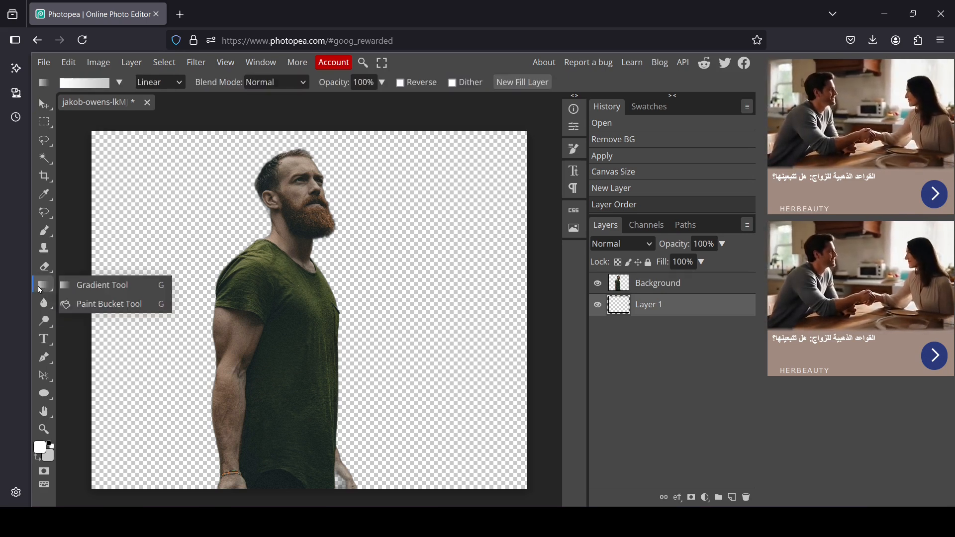
pyautogui.click(101, 284)
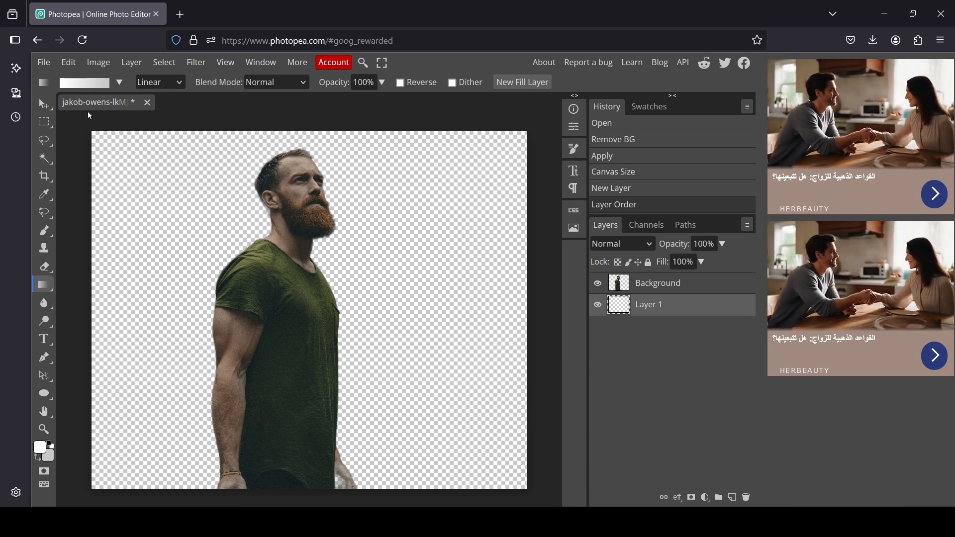
pyautogui.click(92, 85)
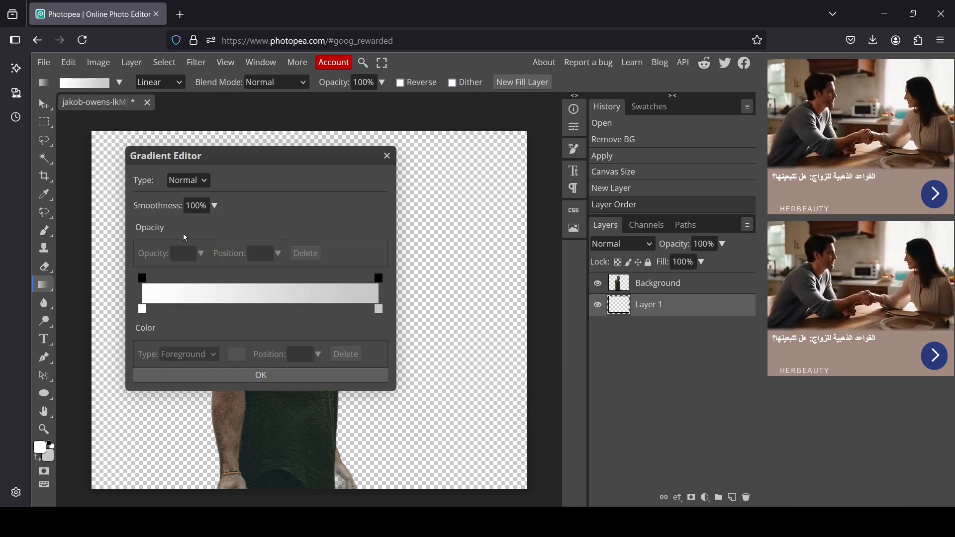
pyautogui.doubleClick(380, 311)
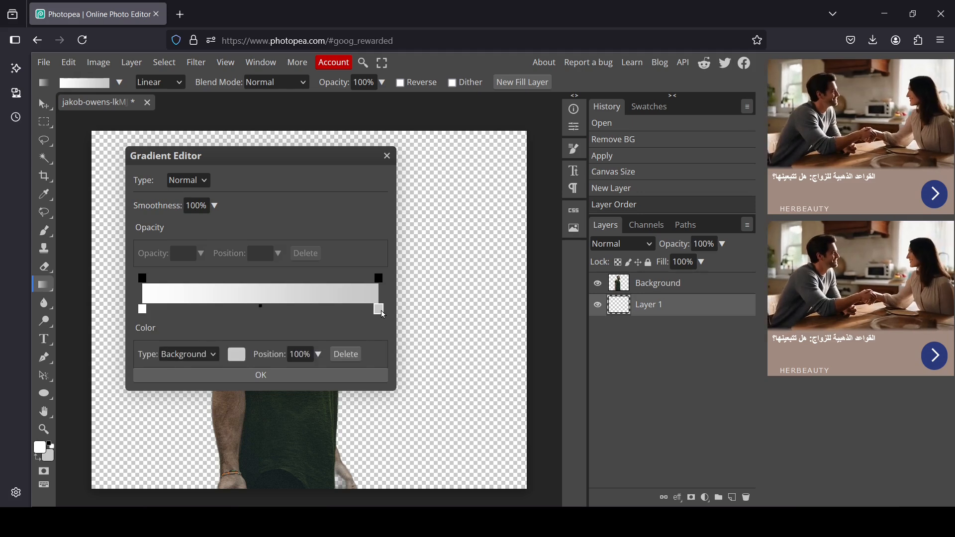
pyautogui.moveTo(232, 316); pyautogui.dragTo(218, 324)
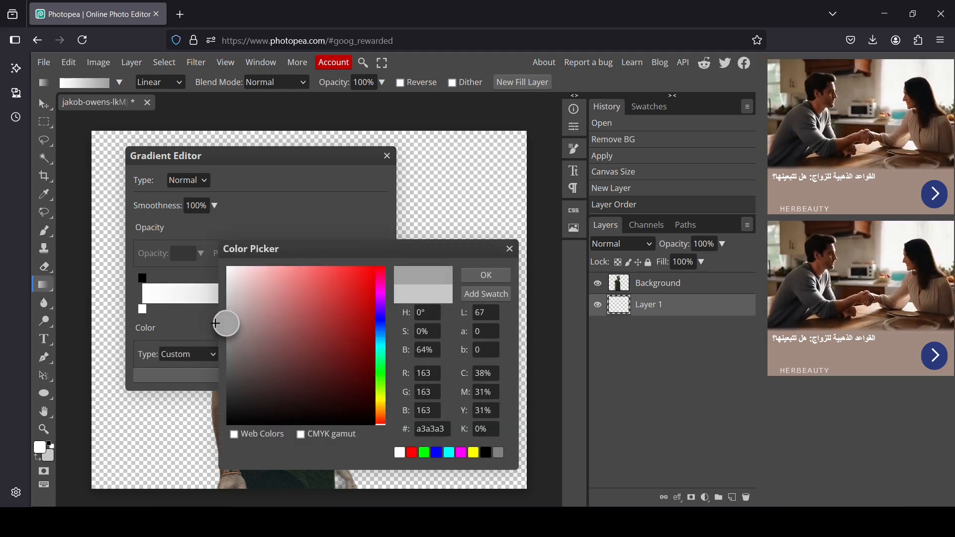
pyautogui.click(486, 275)
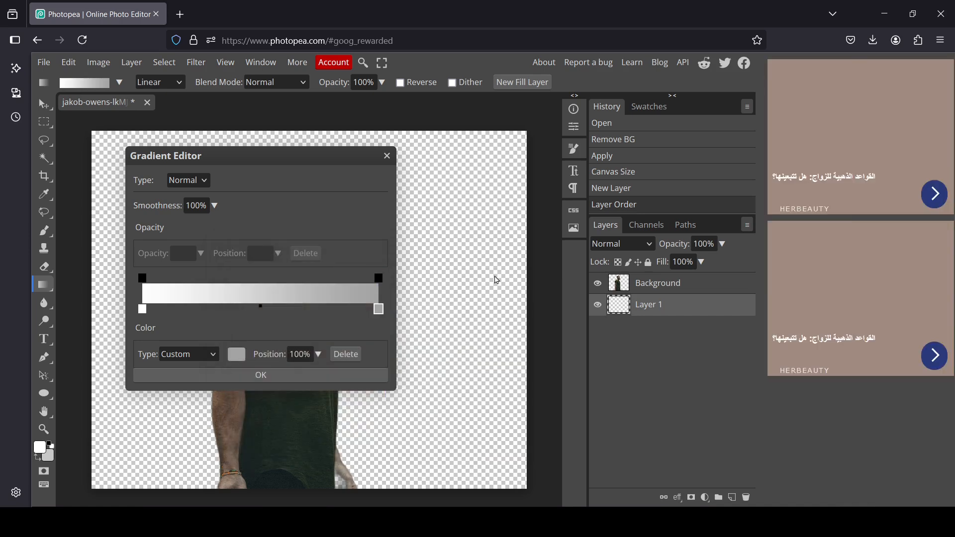
pyautogui.click(292, 377)
# Fill the new bottom layer with a Radial gradient running from the canvas centre to its lower-right corner.
pyautogui.click(168, 83)
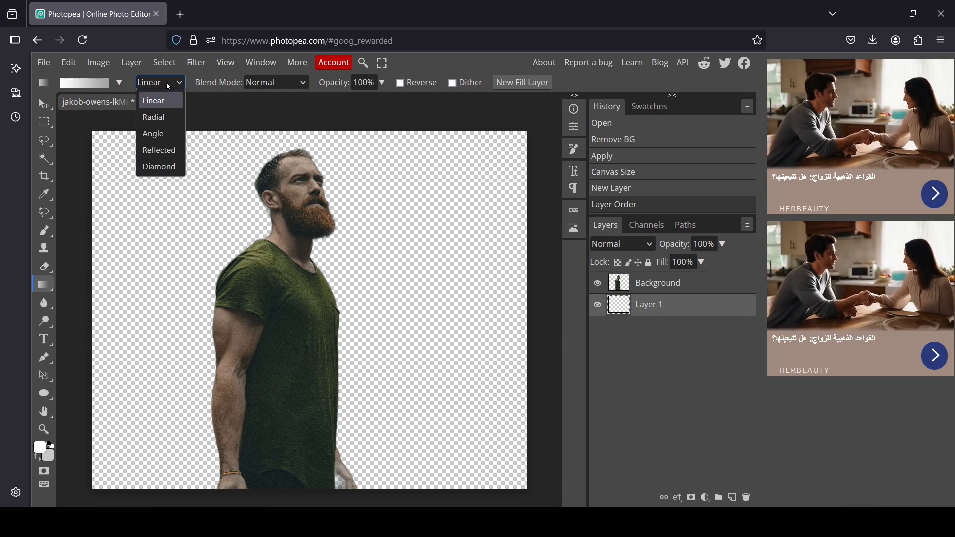
pyautogui.click(161, 117)
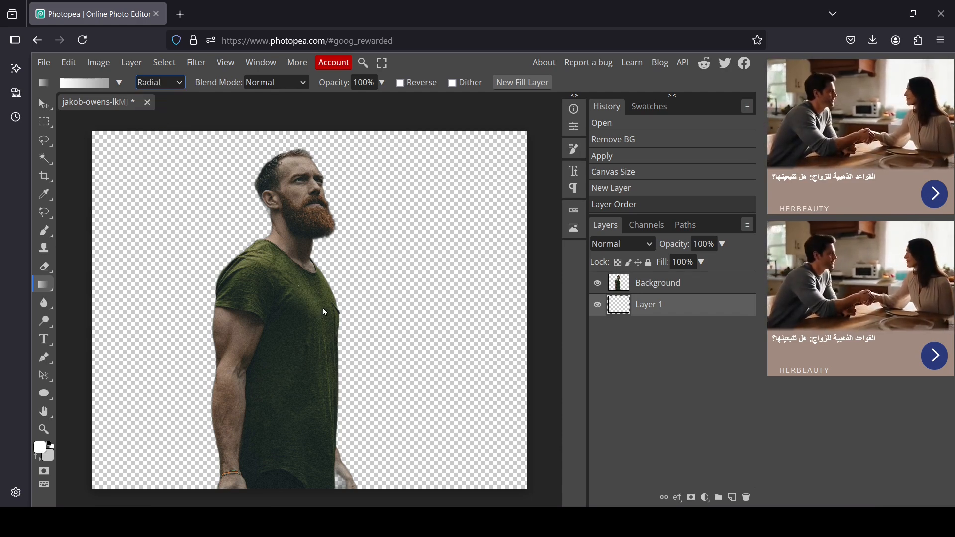
pyautogui.moveTo(322, 305); pyautogui.dragTo(528, 492)
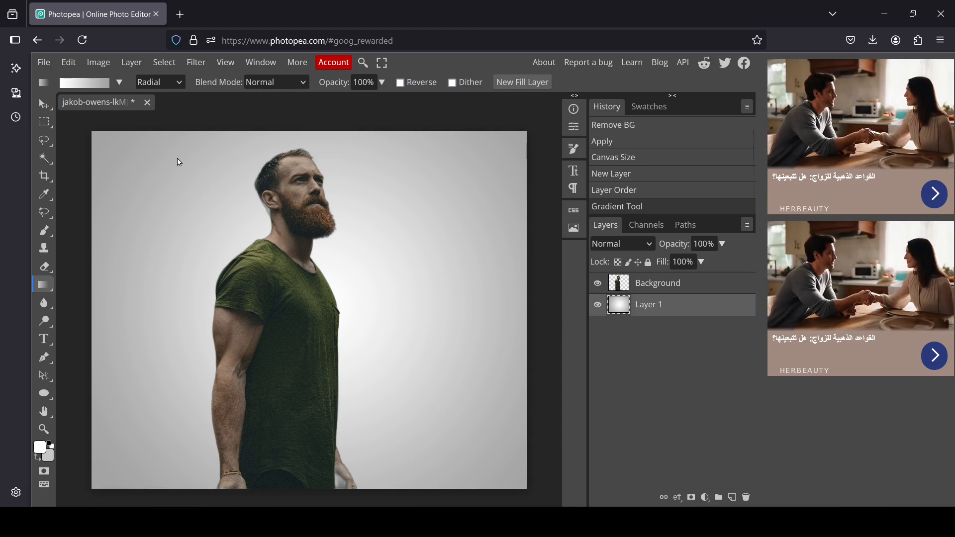
pyautogui.click(108, 92)
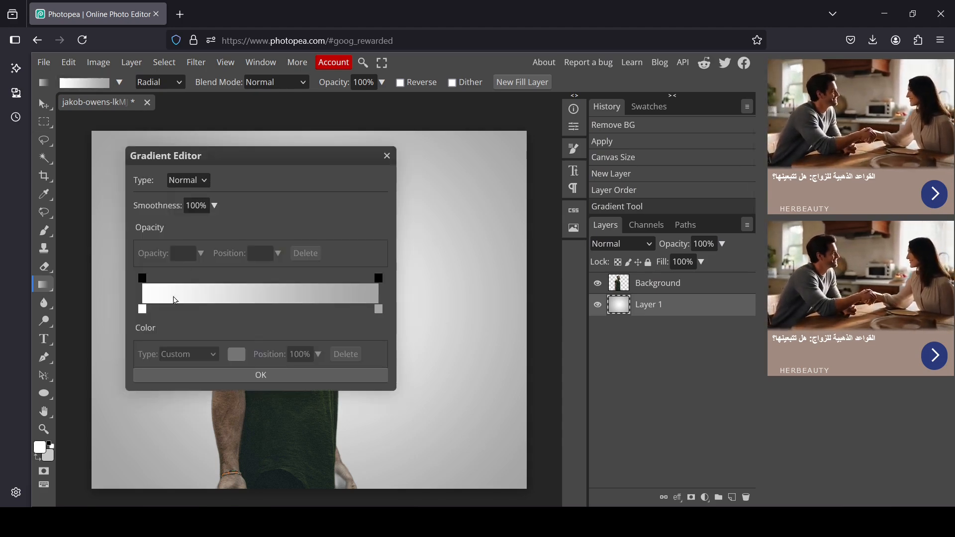
pyautogui.click(282, 376)
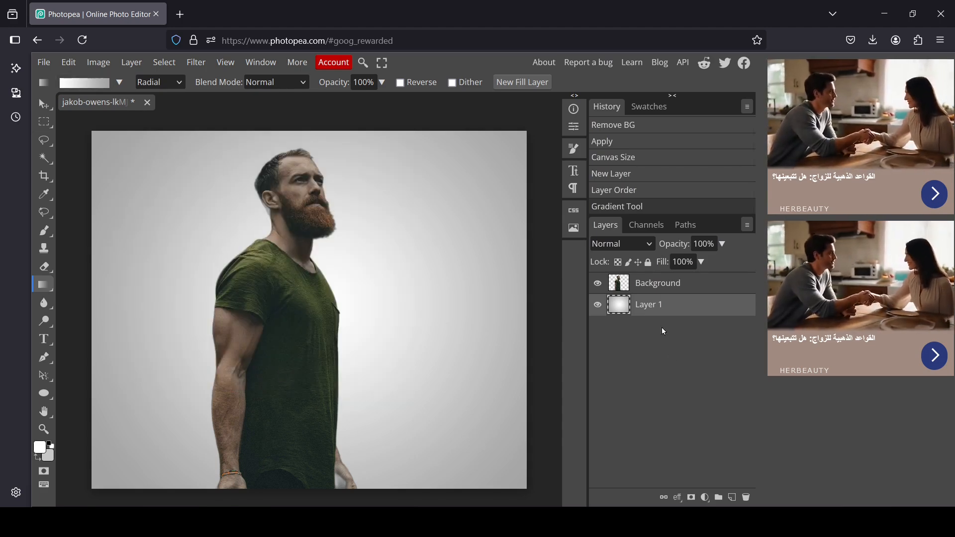
# Add a Threshold adjustment layer above the man's Background layer and set its threshold to 79.
pyautogui.click(652, 285)
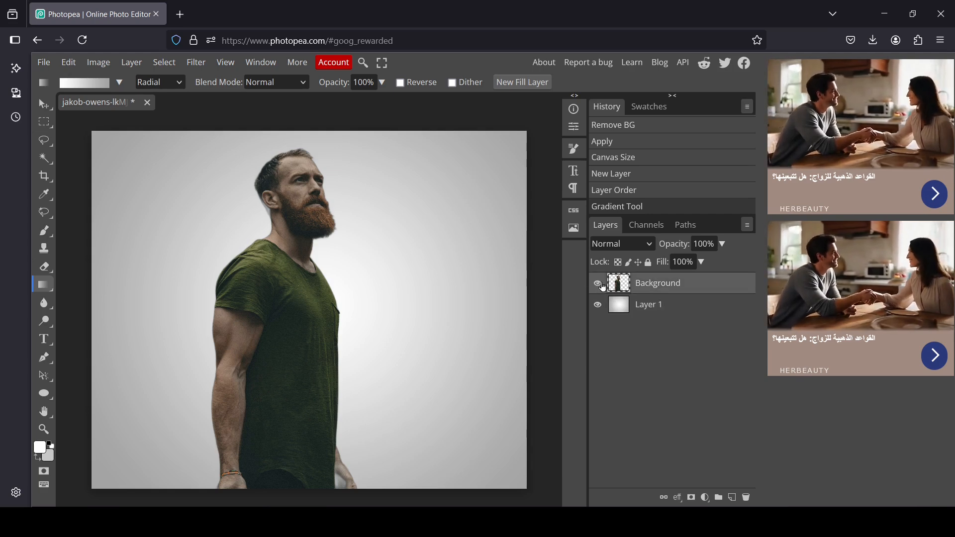
pyautogui.click(598, 283)
pyautogui.click(597, 283)
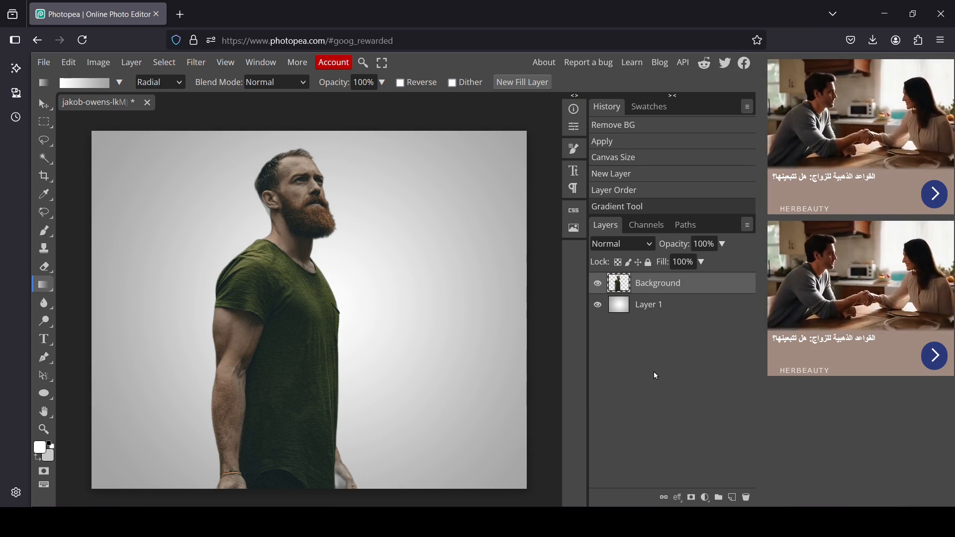
pyautogui.click(704, 498)
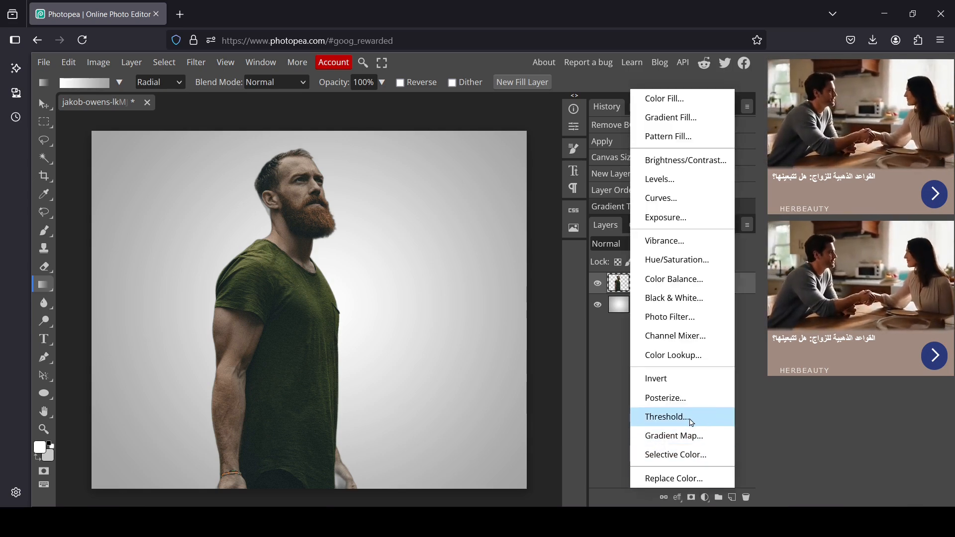
pyautogui.click(692, 422)
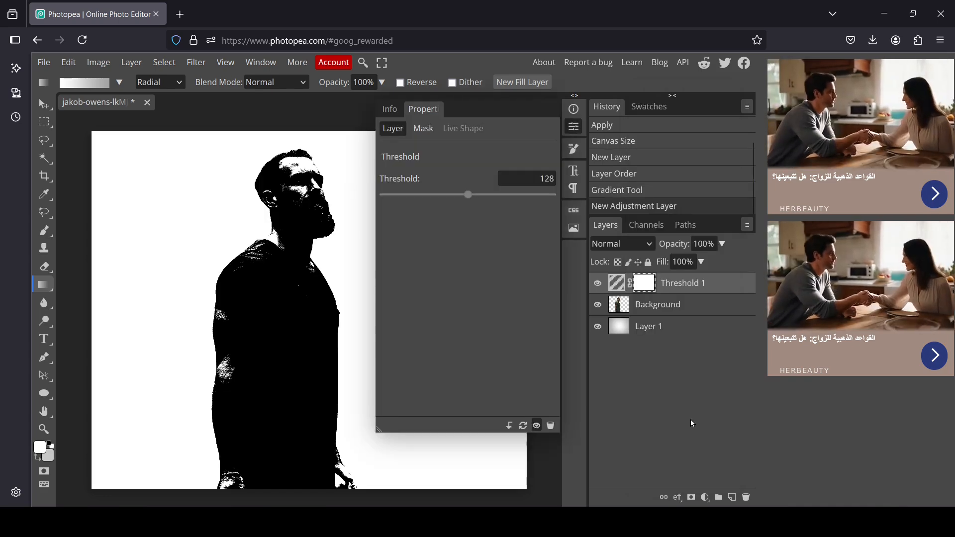
pyautogui.moveTo(466, 195); pyautogui.dragTo(430, 196)
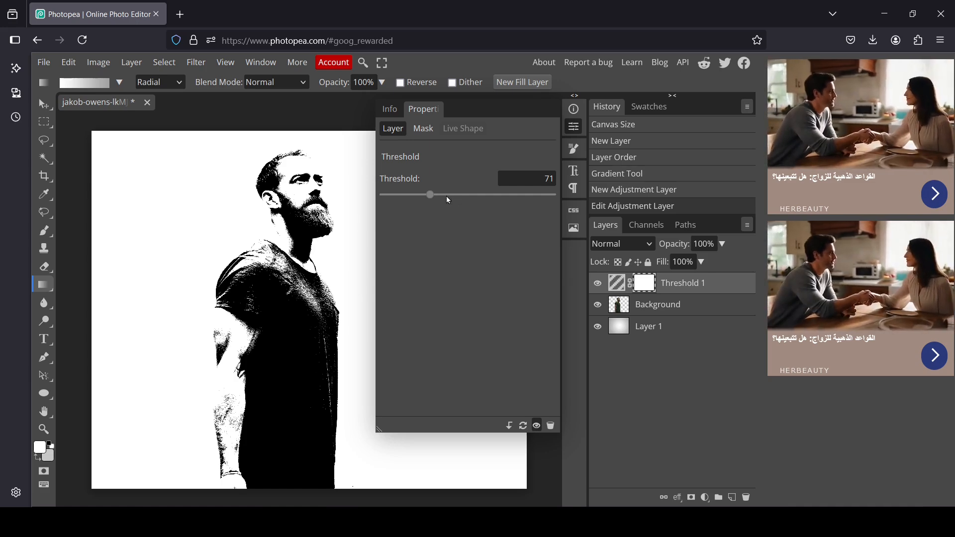
pyautogui.moveTo(430, 195)
pyautogui.mouseDown()
pyautogui.moveTo(417, 198)
pyautogui.moveTo(435, 201)
pyautogui.mouseUp()
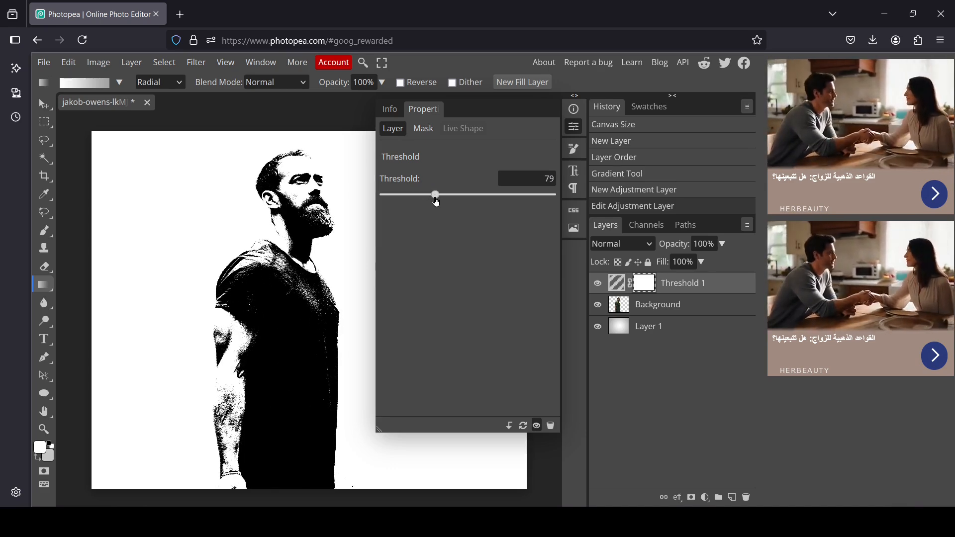
pyautogui.click(576, 128)
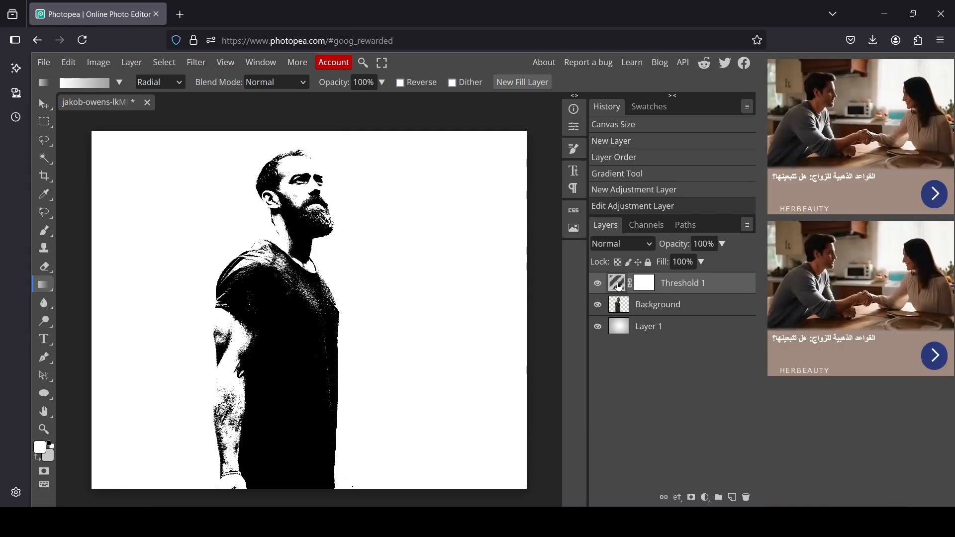
# Merge the Threshold adjustment down into the man's layer and check the merged layer by toggling its visibility.
pyautogui.rightClick(616, 284)
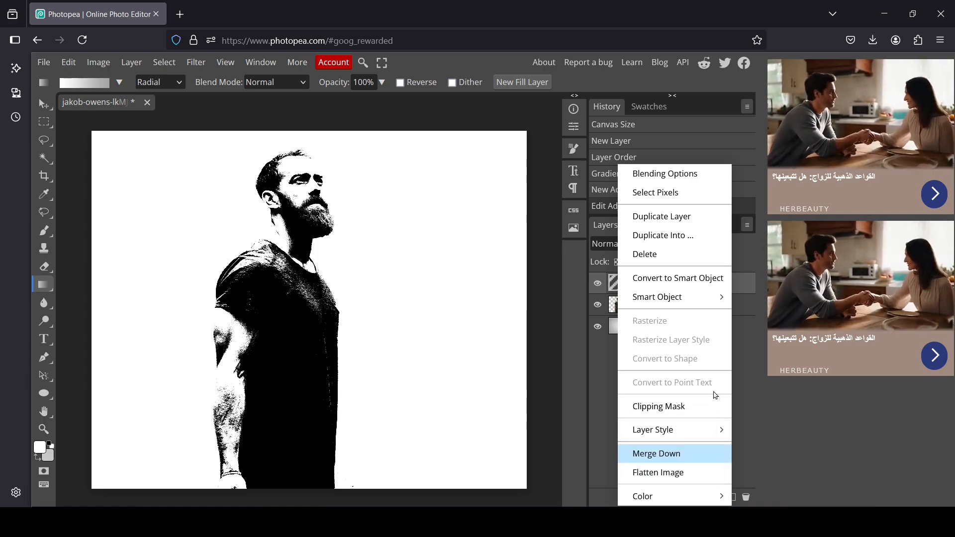
pyautogui.click(729, 461)
pyautogui.click(599, 284)
pyautogui.click(599, 285)
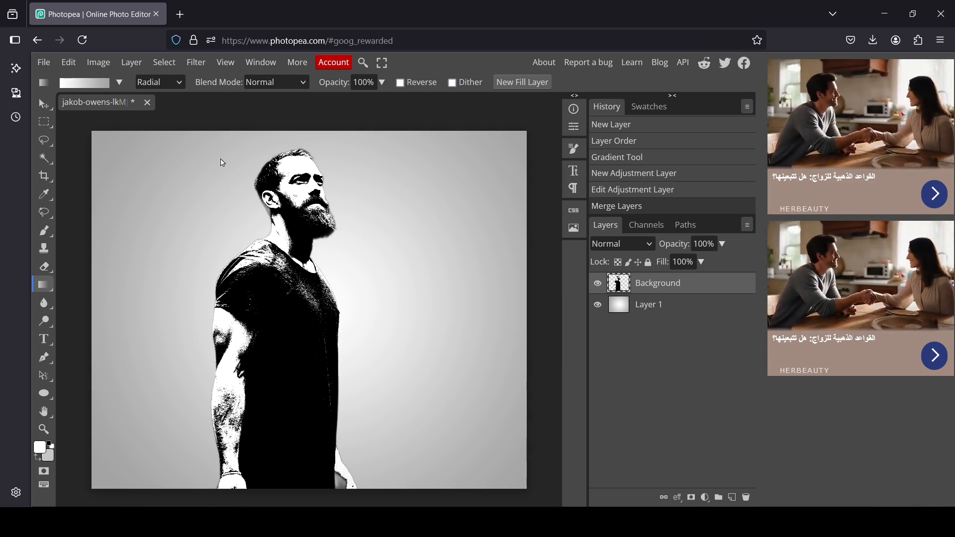
# Scale the man's Background layer proportionally to about 124% and move it down and slightly right so his whole head stays on the canvas.
pyautogui.click(45, 103)
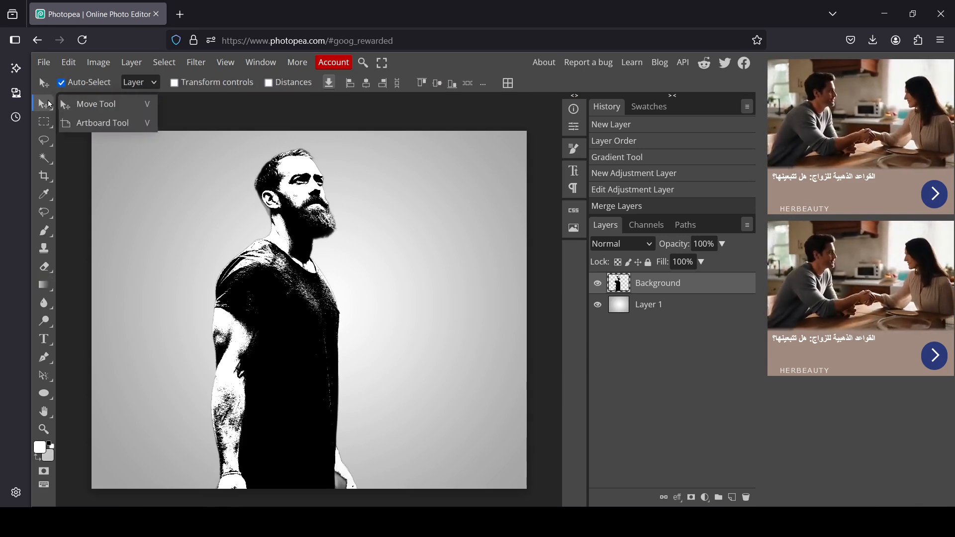
pyautogui.click(113, 101)
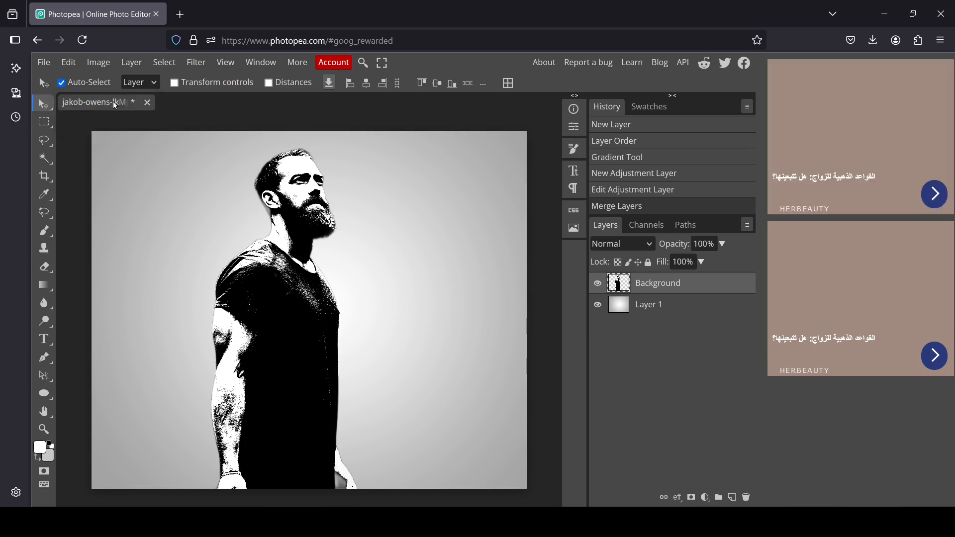
pyautogui.click(216, 83)
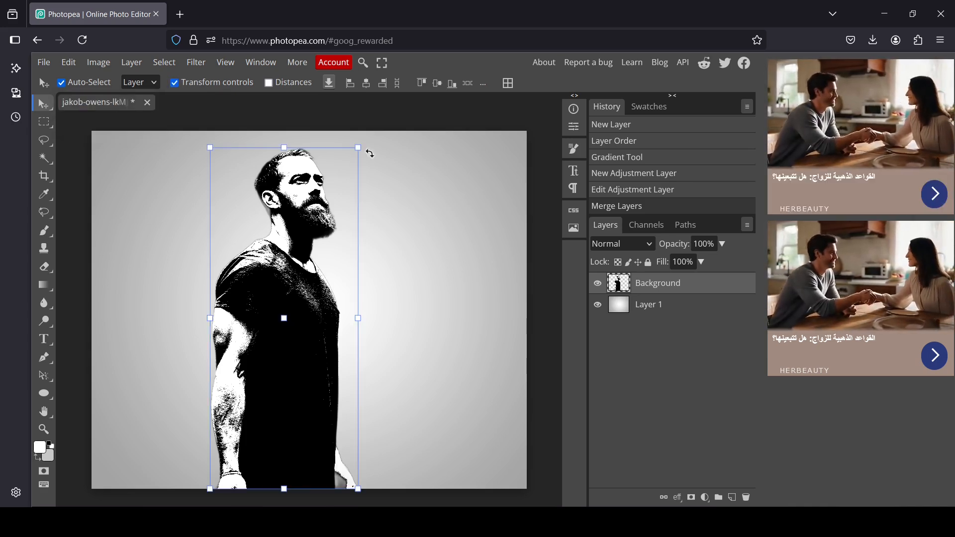
pyautogui.moveTo(357, 147); pyautogui.dragTo(444, 90)
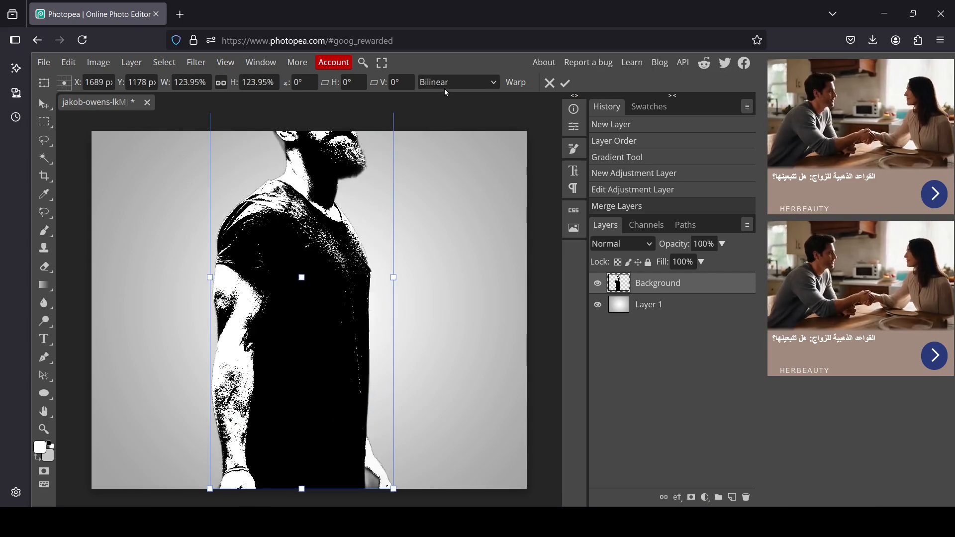
pyautogui.moveTo(333, 269); pyautogui.dragTo(347, 353)
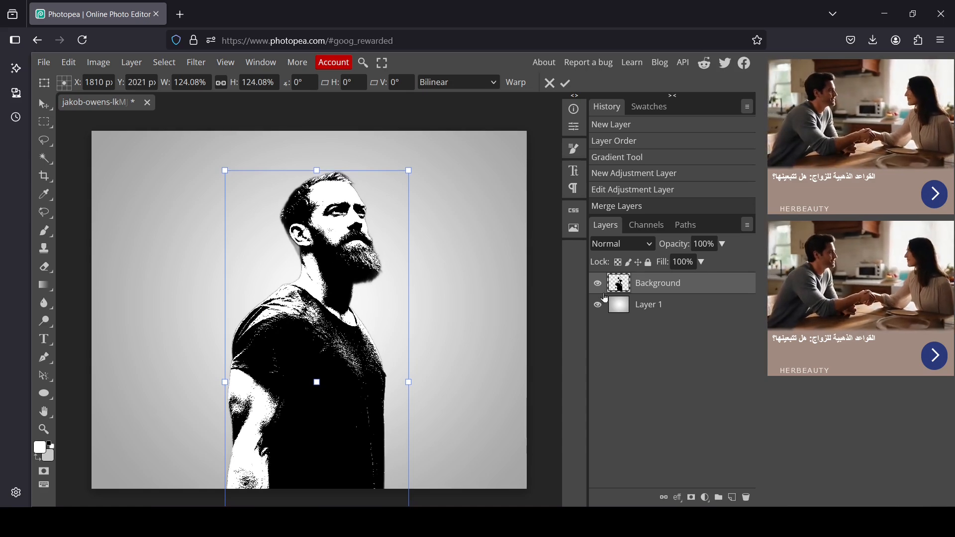
pyautogui.rightClick(36, 105)
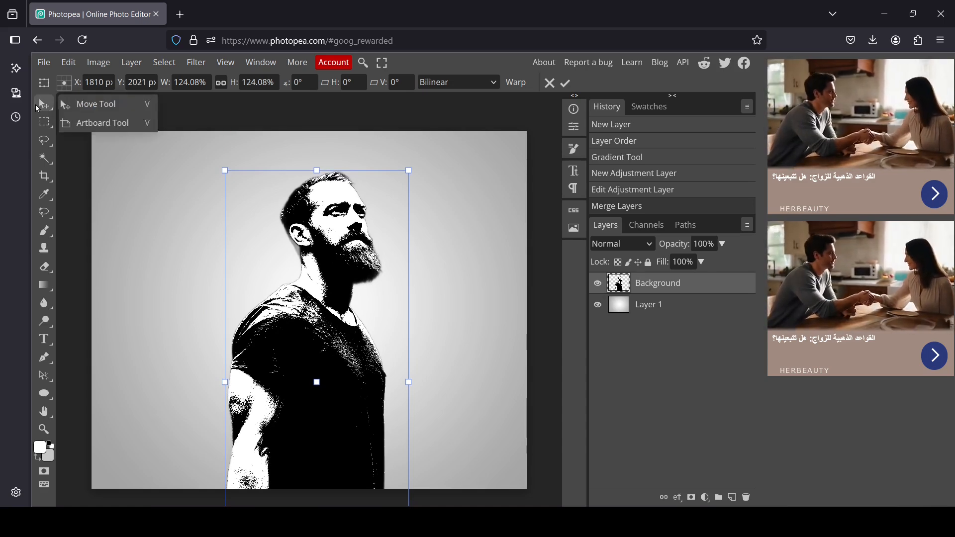
pyautogui.click(92, 103)
pyautogui.click(202, 86)
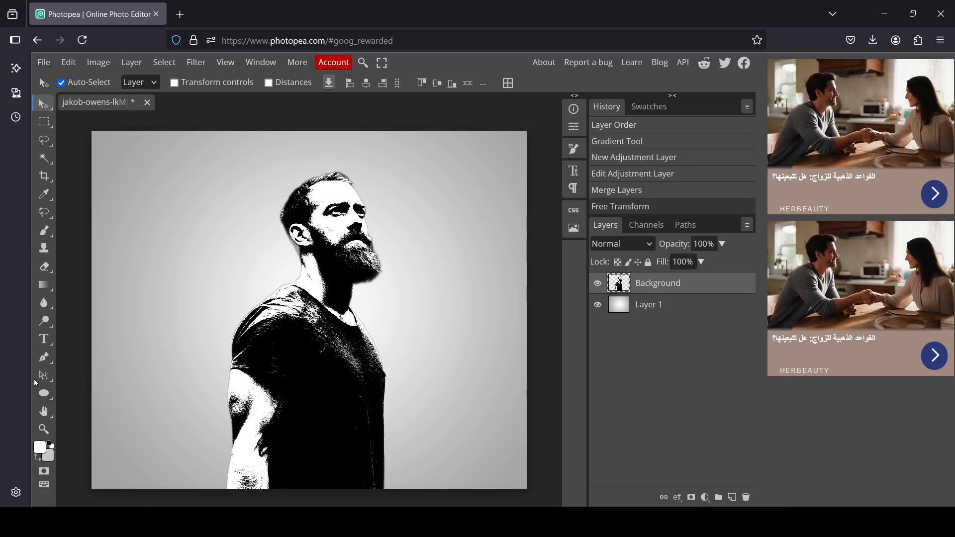
# Draw a black perfect circle with no stroke on a new layer, covering the man's head and upper body.
pyautogui.click(43, 394)
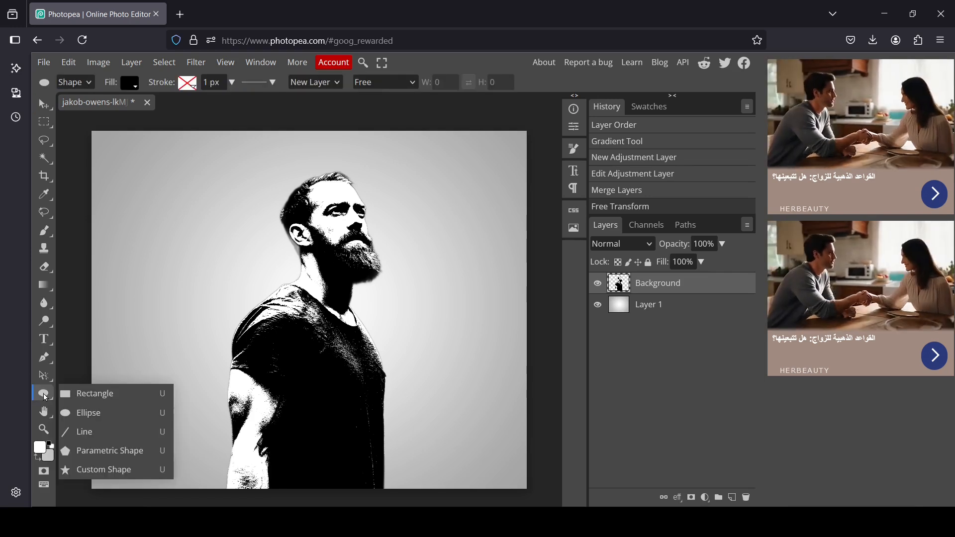
pyautogui.click(104, 413)
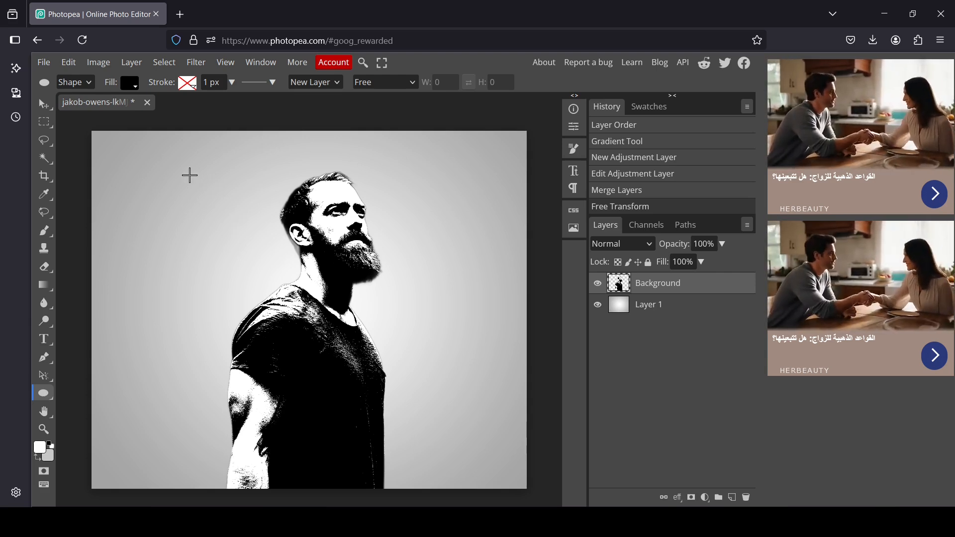
pyautogui.press('shift')
pyautogui.moveTo(199, 181); pyautogui.dragTo(520, 455)
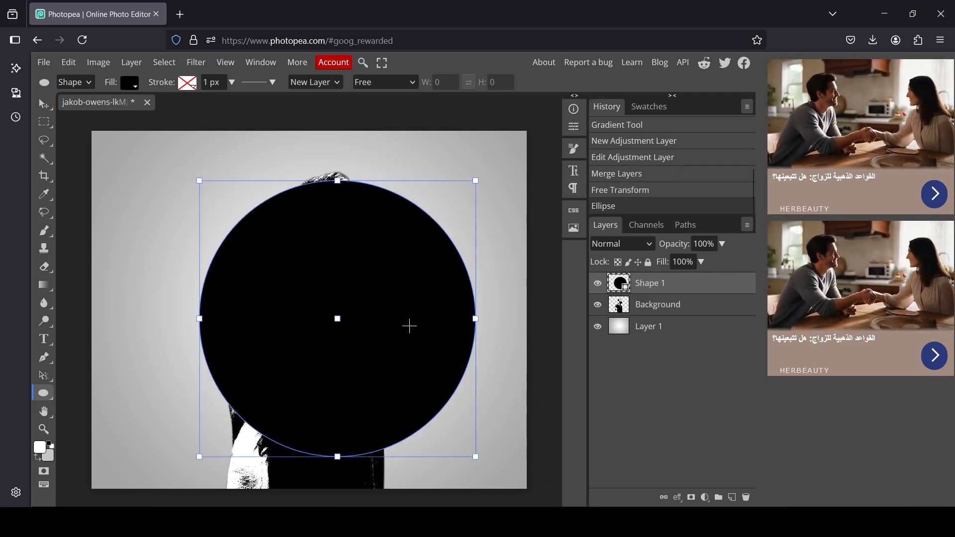
# Lower the circle's opacity to 63%, then scale it to about 95% and position it around the man's head and chest.
pyautogui.click(722, 244)
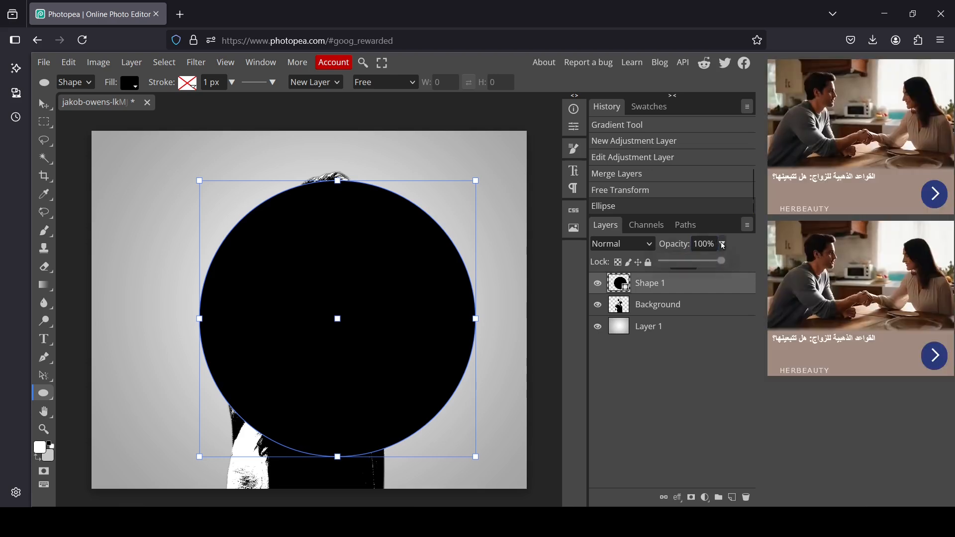
pyautogui.moveTo(721, 262); pyautogui.dragTo(699, 265)
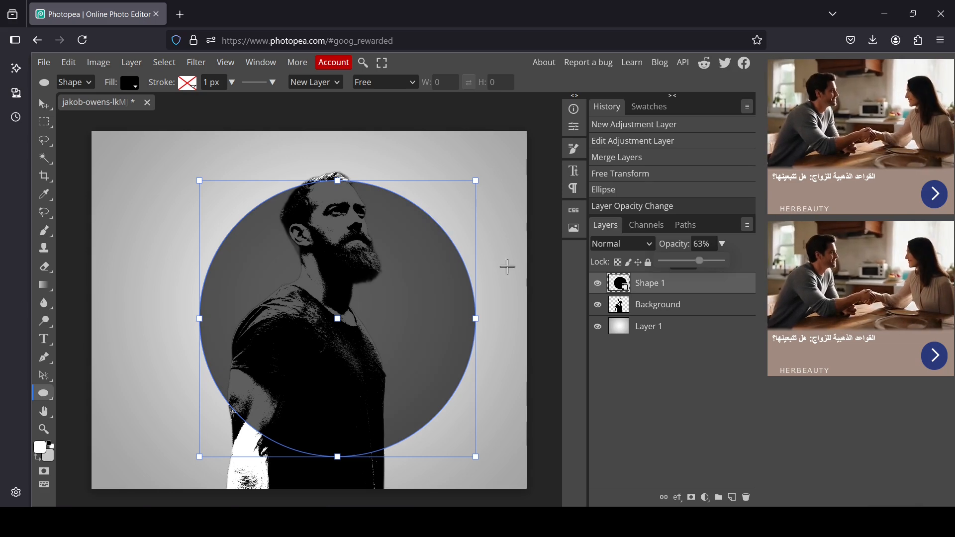
pyautogui.click(43, 103)
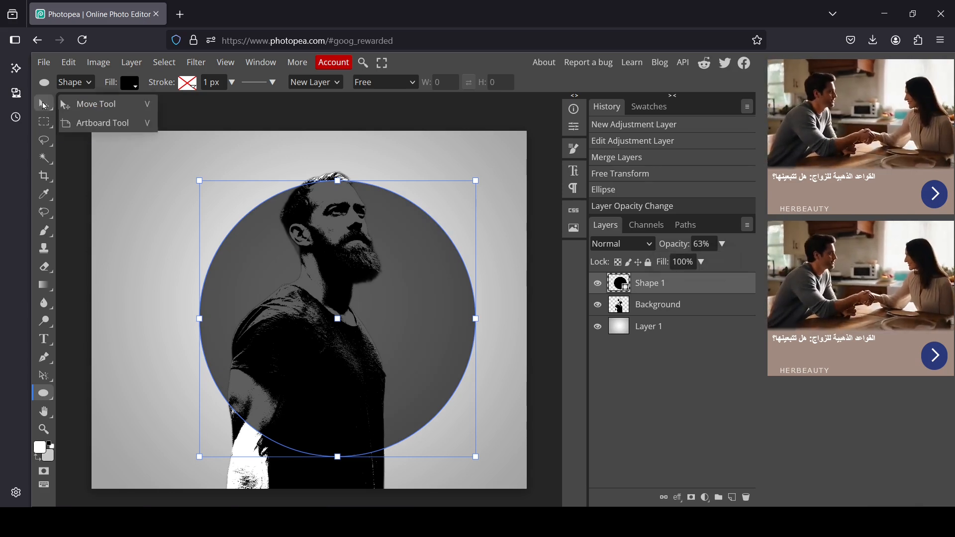
pyautogui.moveTo(354, 301); pyautogui.dragTo(346, 266)
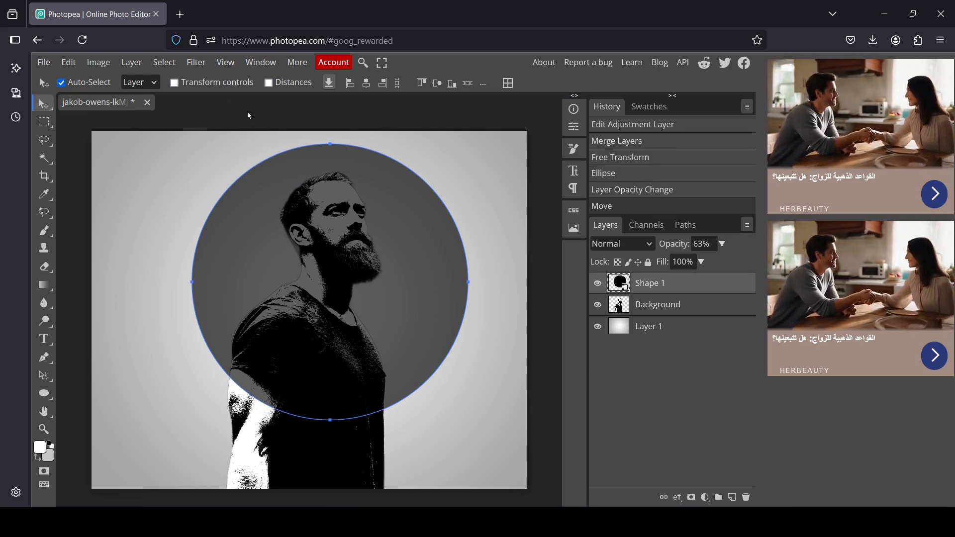
pyautogui.click(174, 83)
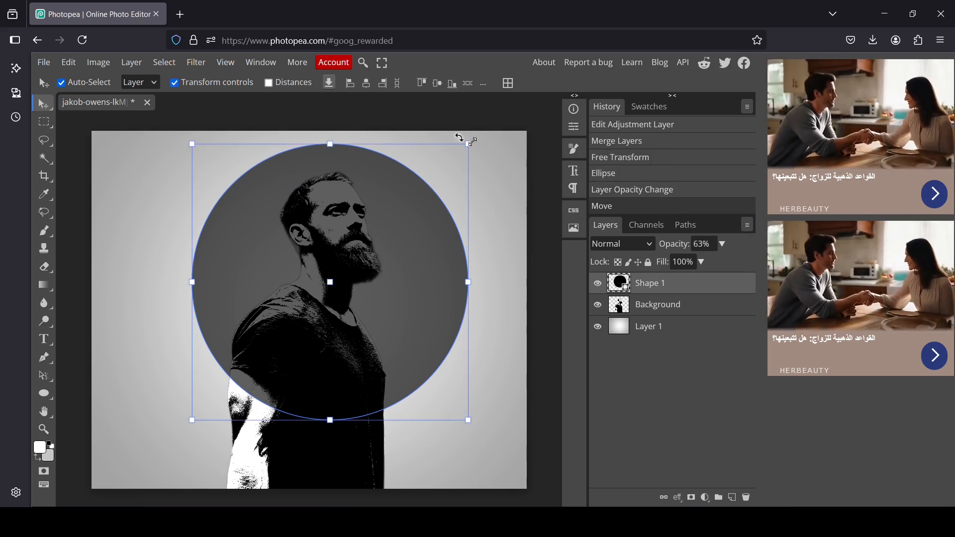
pyautogui.moveTo(465, 155); pyautogui.dragTo(451, 169)
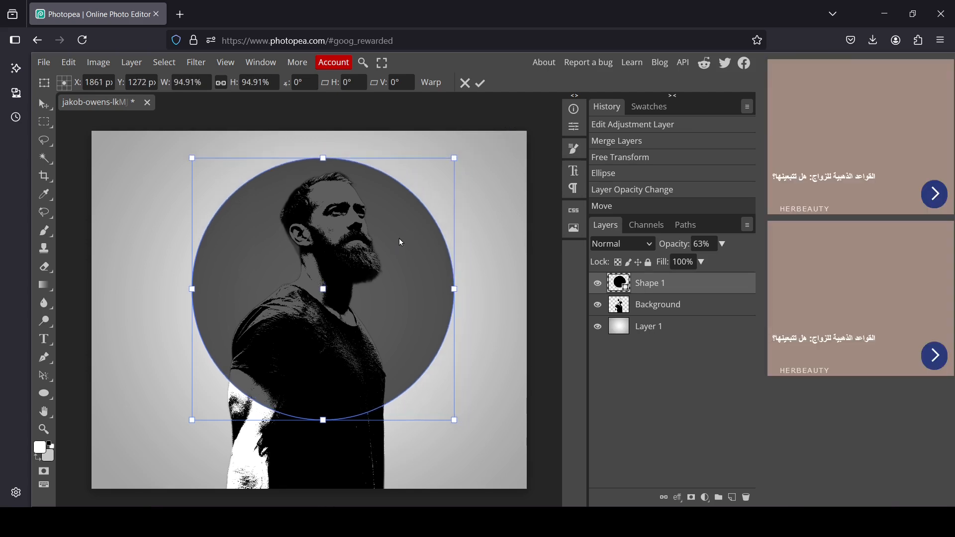
pyautogui.moveTo(401, 243); pyautogui.dragTo(404, 231)
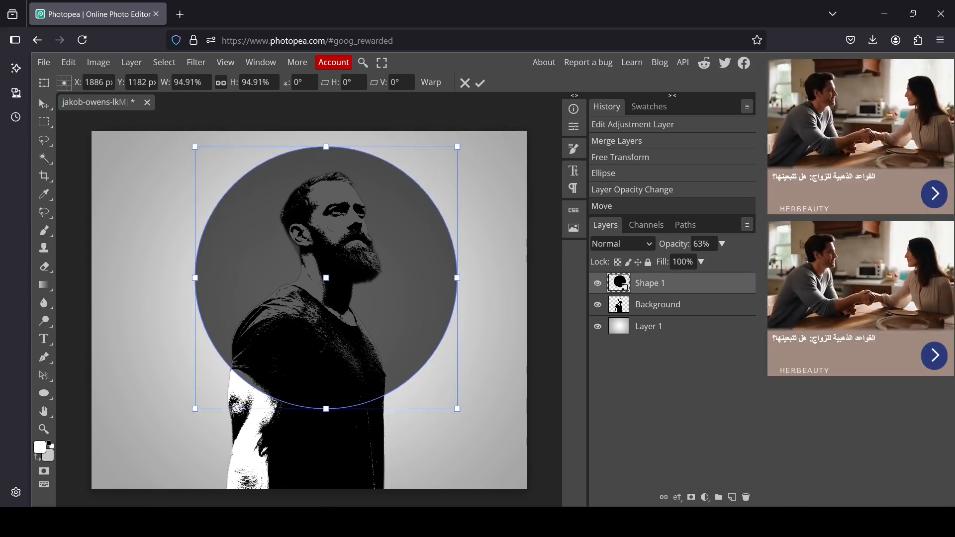
# Set the circle's opacity to 100% and move its layer beneath the man's Background layer.
pyautogui.click(724, 245)
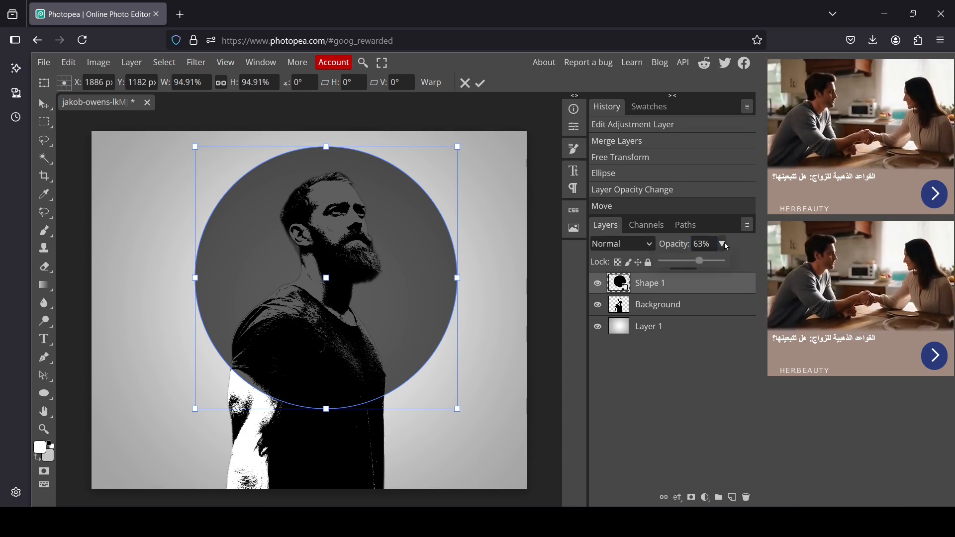
pyautogui.moveTo(699, 261); pyautogui.dragTo(738, 260)
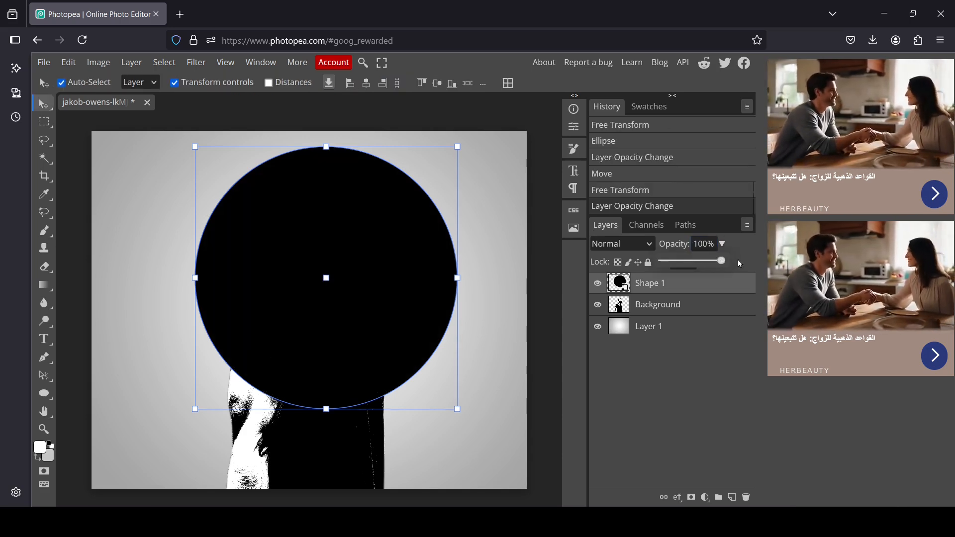
pyautogui.click(669, 375)
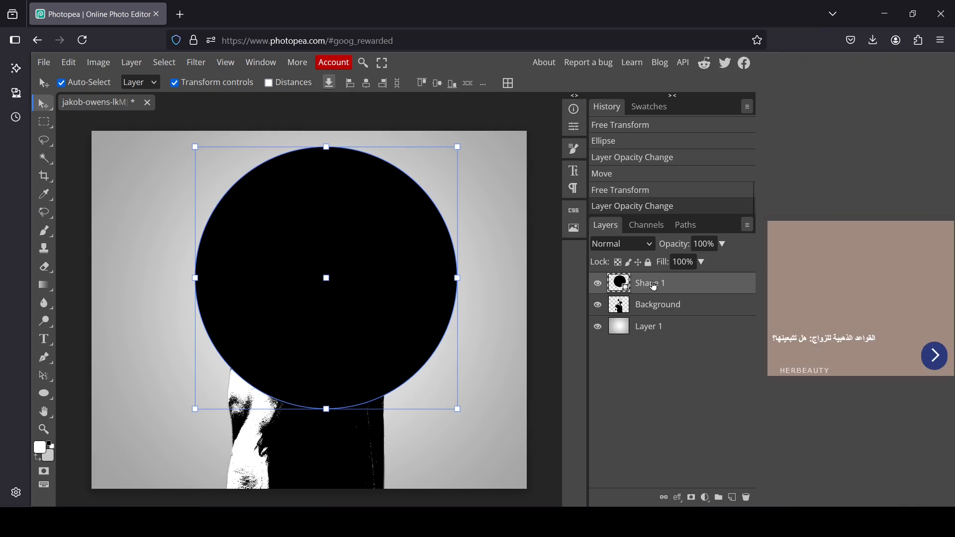
pyautogui.moveTo(654, 286); pyautogui.dragTo(654, 311)
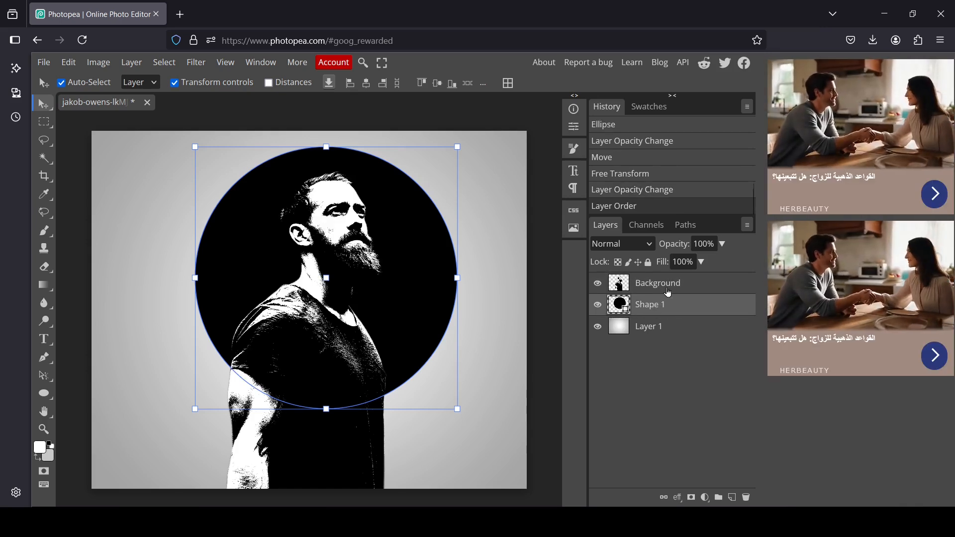
# Rasterize the circle's Shape 1 layer and nudge the circle slightly left behind the man.
pyautogui.click(667, 284)
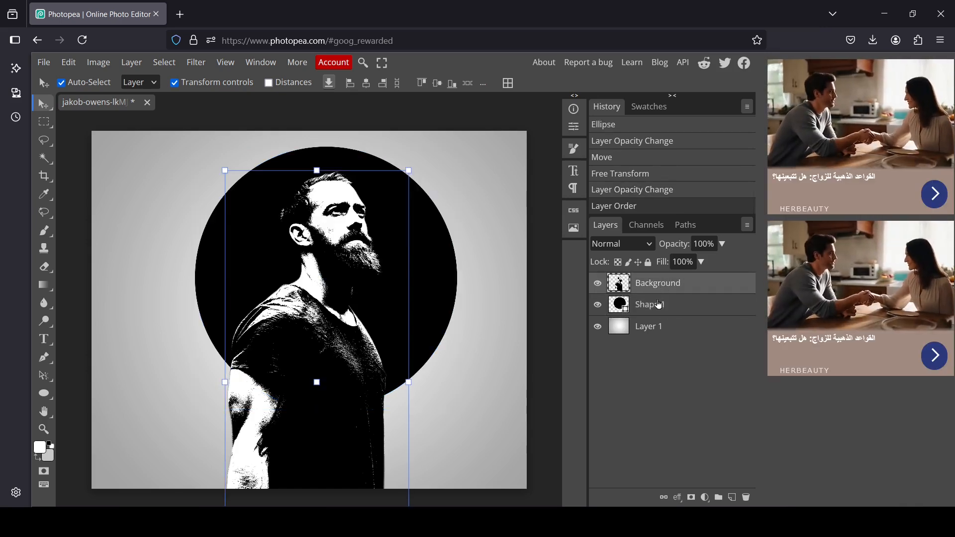
pyautogui.click(659, 305)
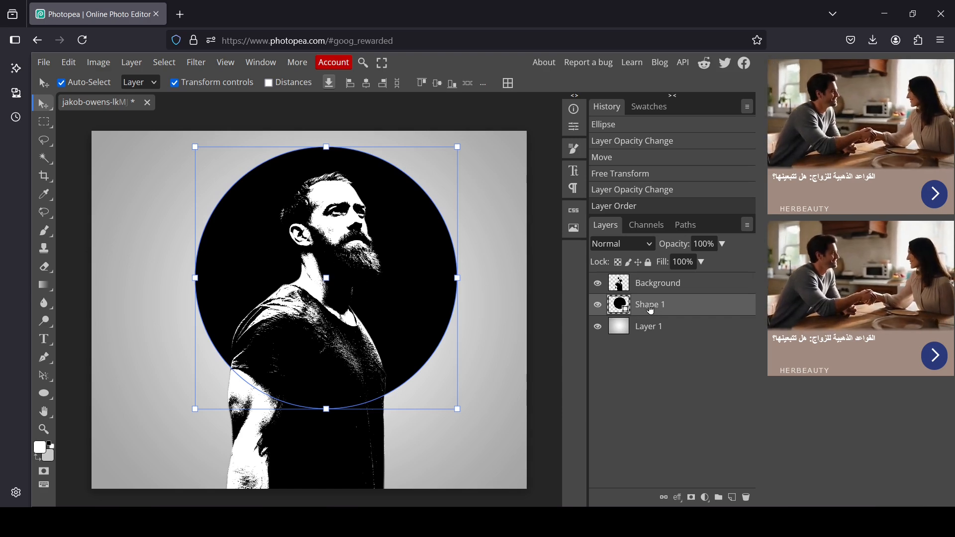
pyautogui.rightClick(651, 309)
pyautogui.click(616, 319)
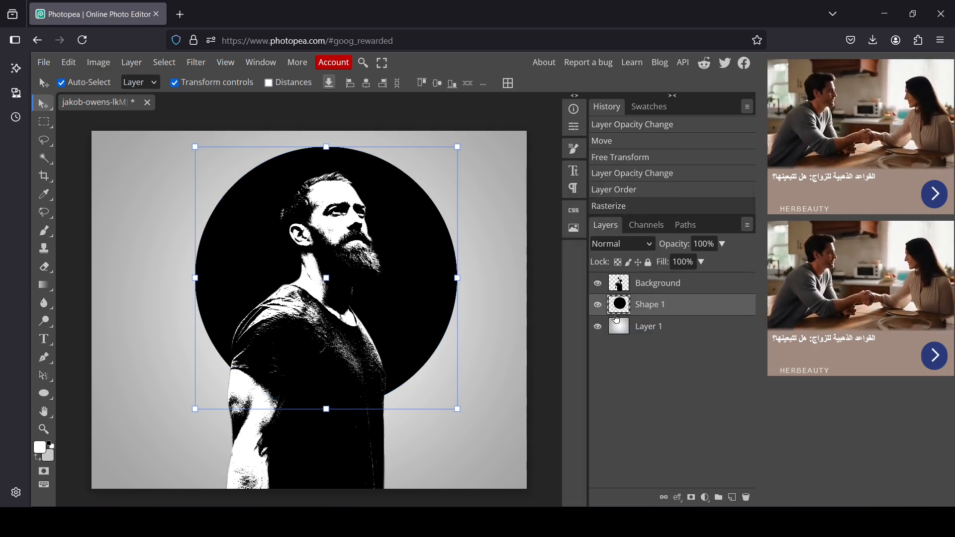
pyautogui.click(218, 82)
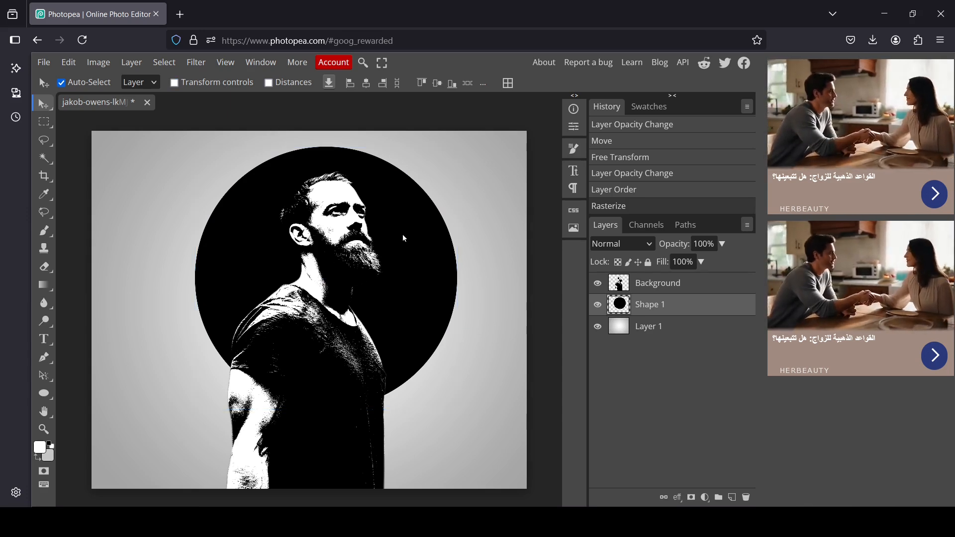
pyautogui.moveTo(407, 235); pyautogui.dragTo(403, 237)
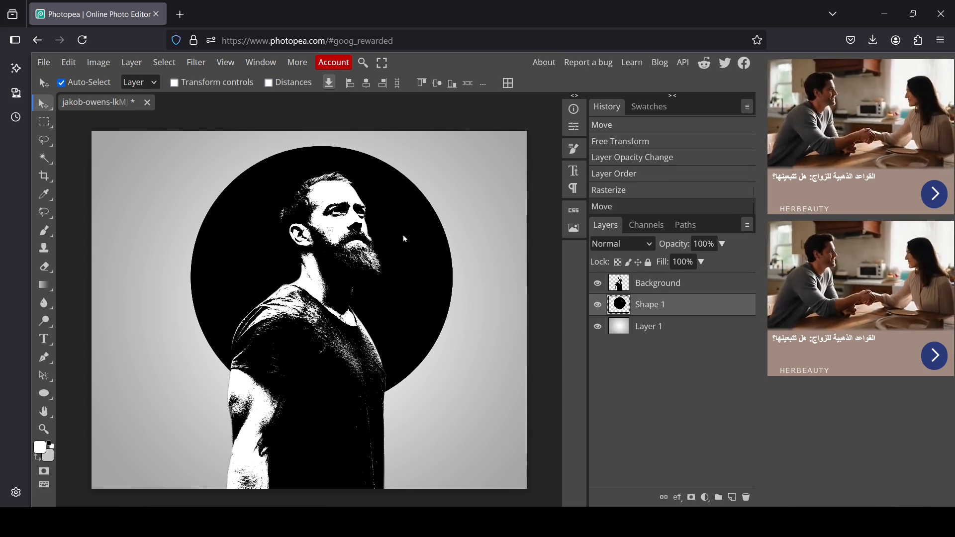
# Load the pixels of the Shape 1 circle layer as a selection.
pyautogui.keyDown('ctrl'); pyautogui.click(623, 309); pyautogui.keyUp('ctrl')
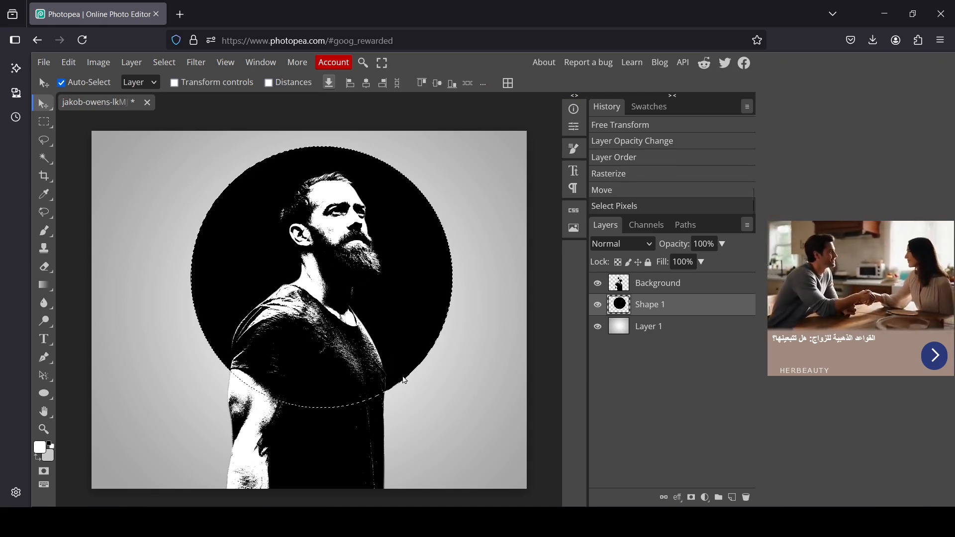
pyautogui.rightClick(625, 307)
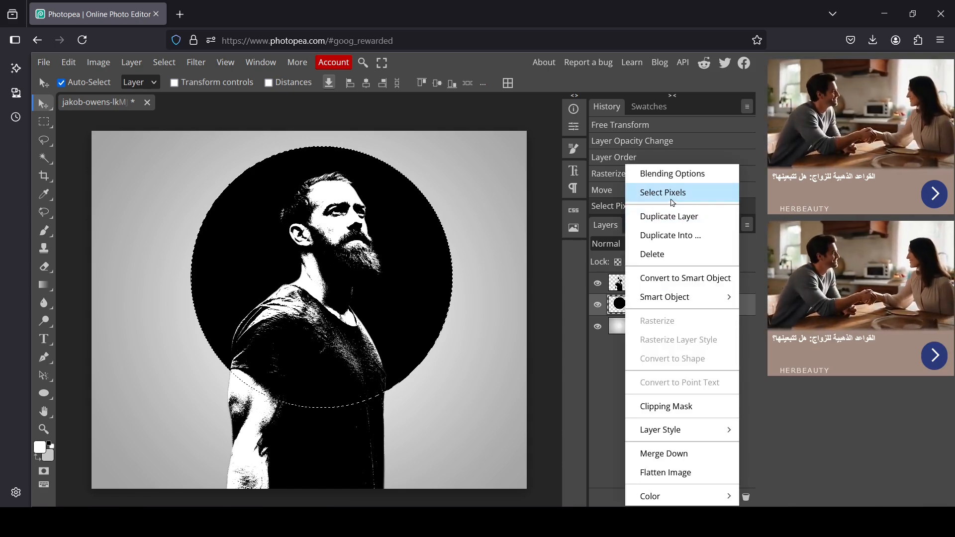
pyautogui.click(606, 353)
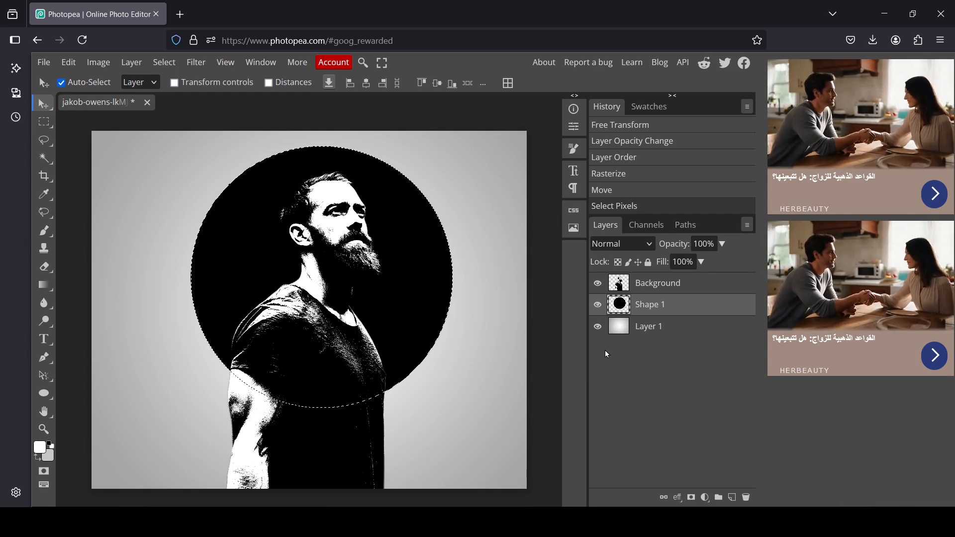
# Add a Reveal Selection raster mask to the man's Background layer from the circle selection and apply the mask.
pyautogui.click(621, 287)
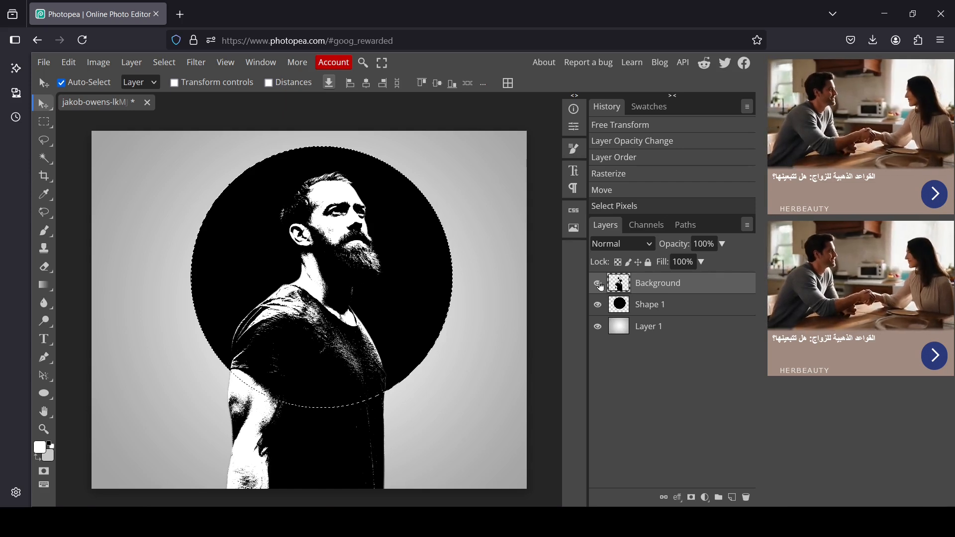
pyautogui.click(130, 64)
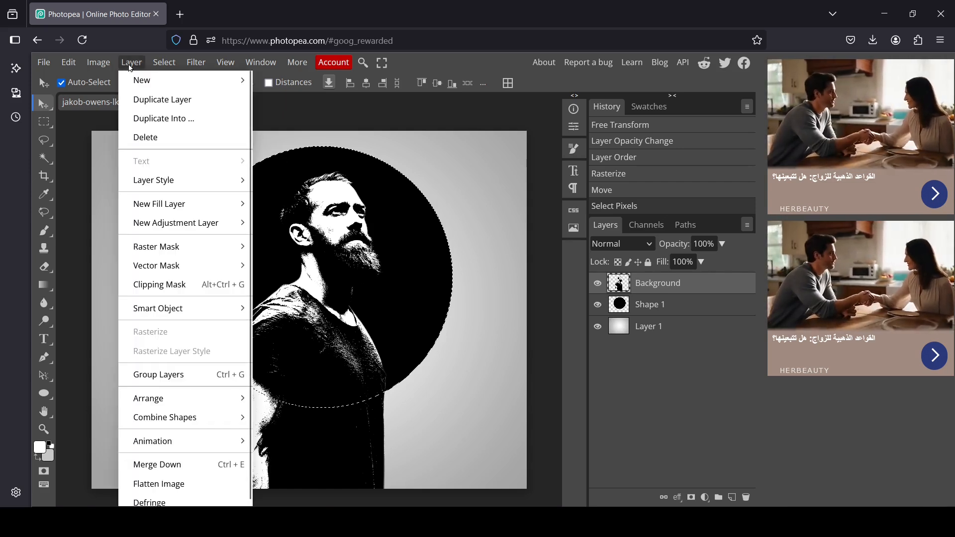
pyautogui.moveTo(167, 247)
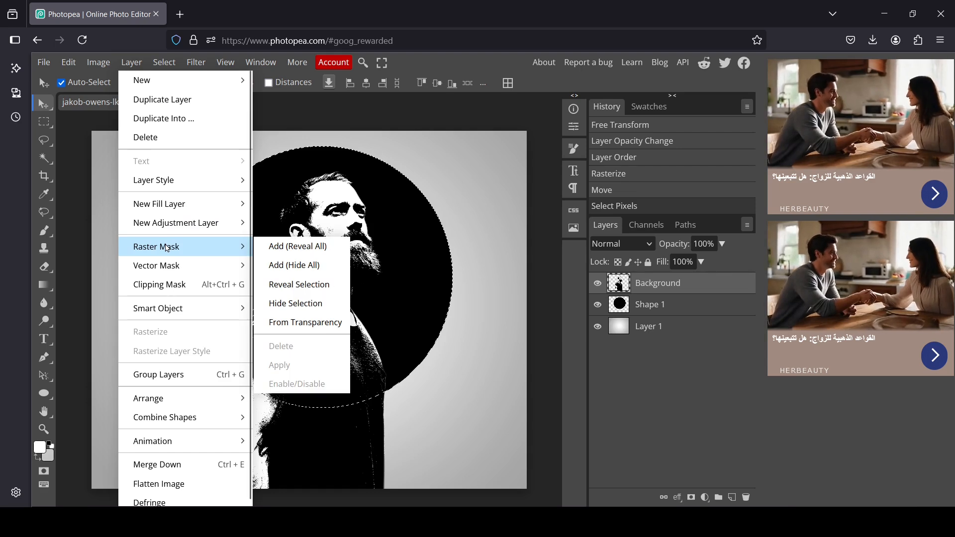
pyautogui.click(312, 287)
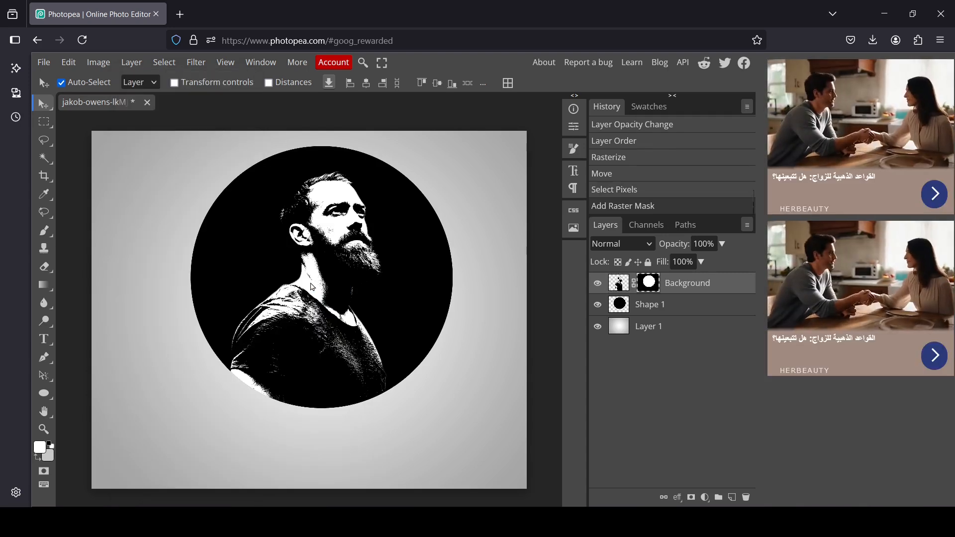
pyautogui.rightClick(650, 292)
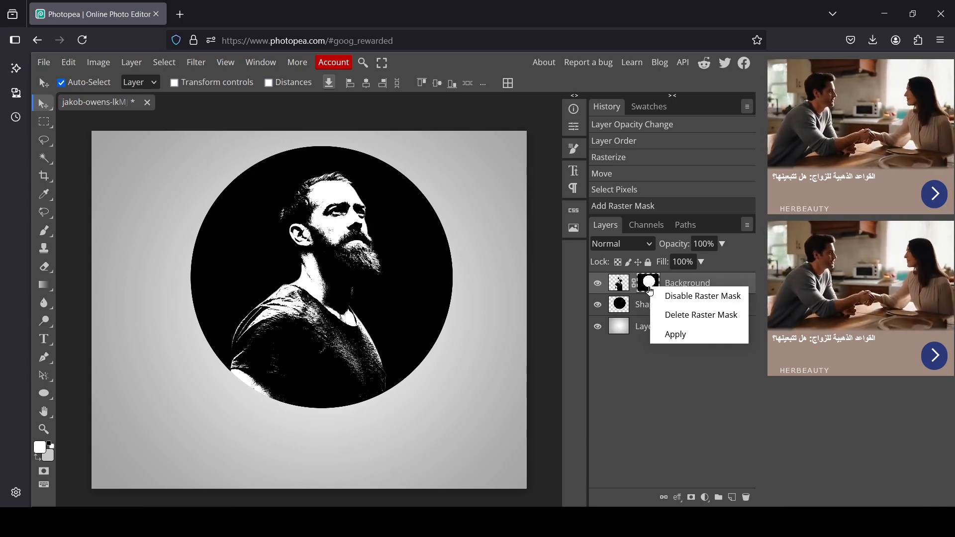
pyautogui.click(699, 335)
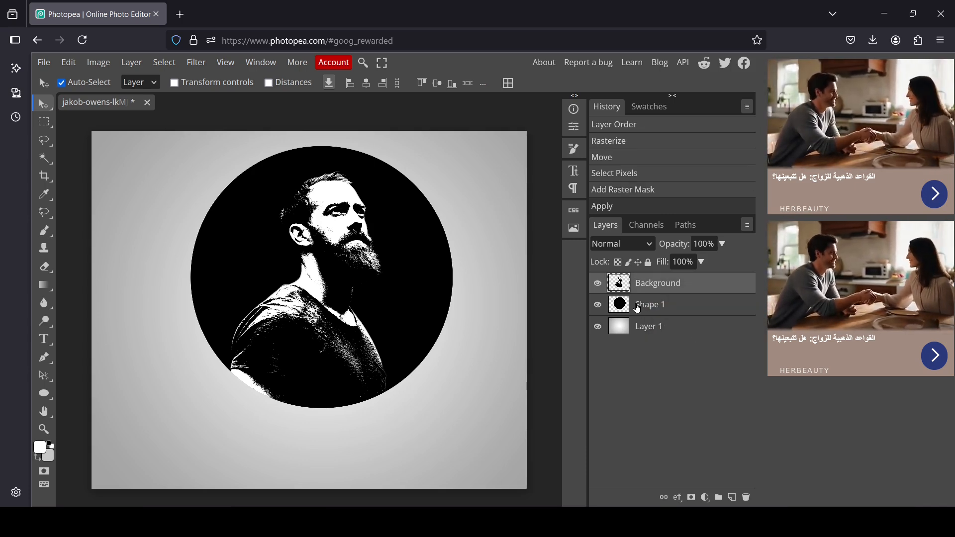
# Check the Shape 1 circle by toggling its visibility, and load its pixels as a selection with that layer active.
pyautogui.click(597, 305)
pyautogui.click(597, 305)
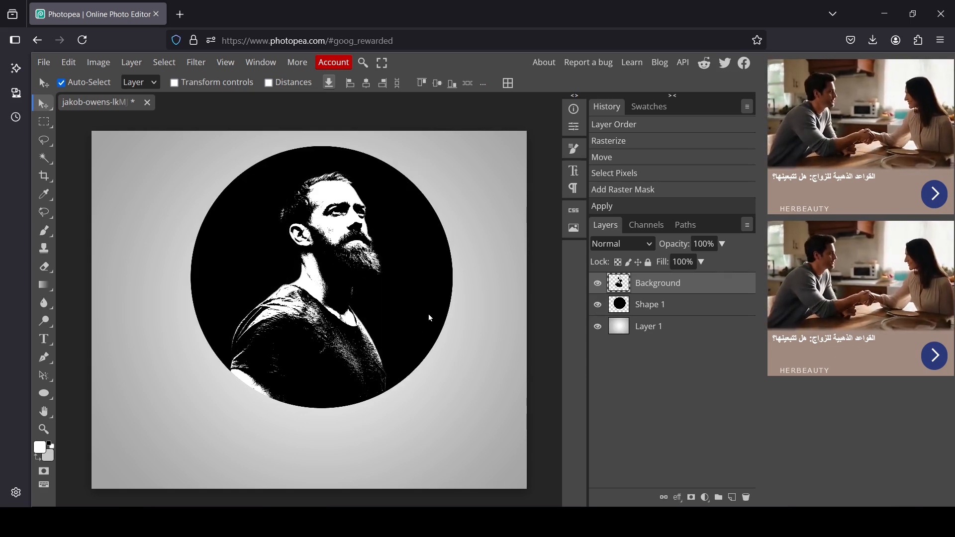
pyautogui.click(631, 308)
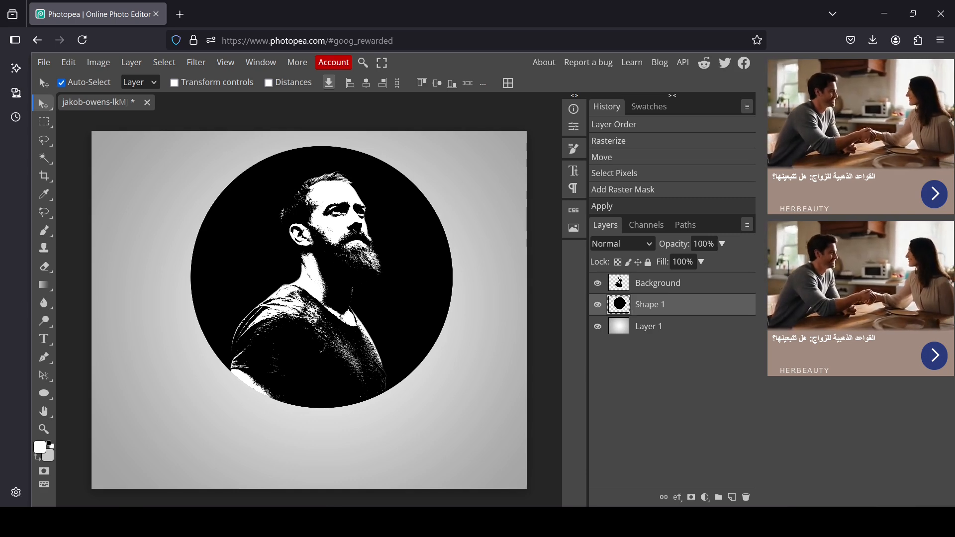
pyautogui.keyDown('ctrl'); pyautogui.click(620, 305); pyautogui.keyUp('ctrl')
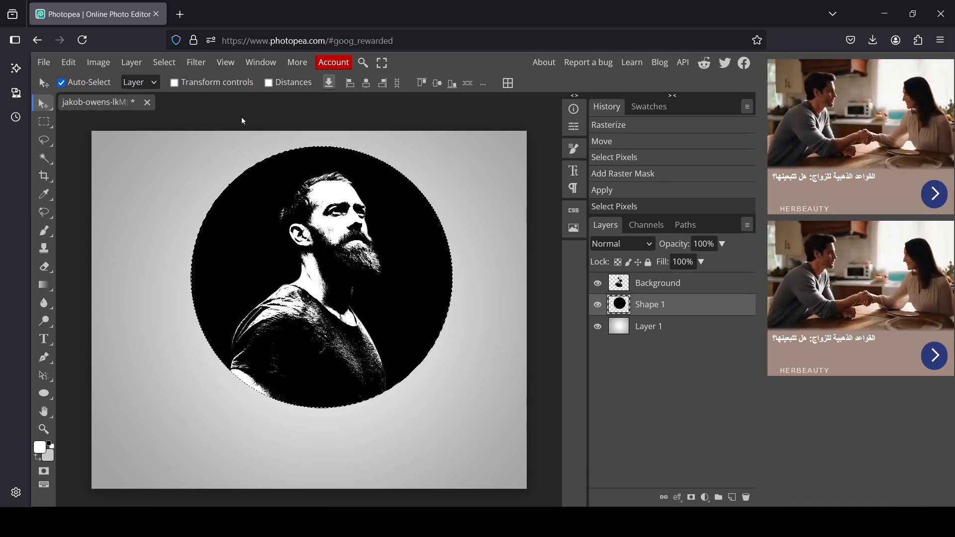
# Contract the circle selection by 15 px.
pyautogui.click(171, 68)
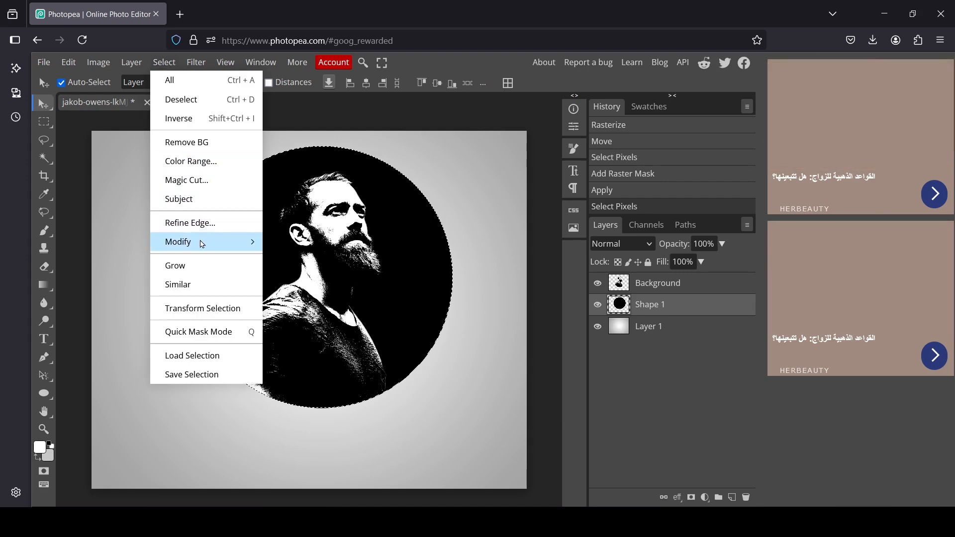
pyautogui.moveTo(202, 243)
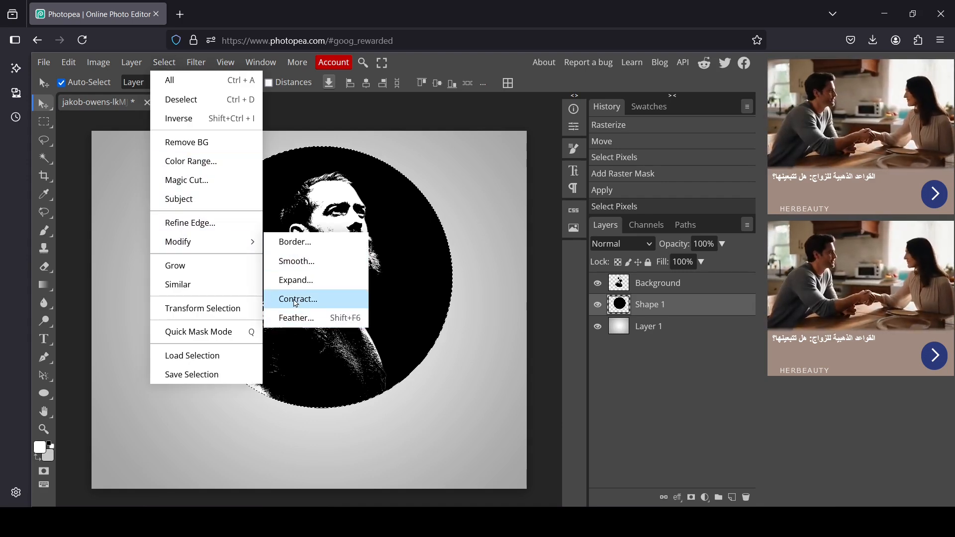
pyautogui.click(311, 299)
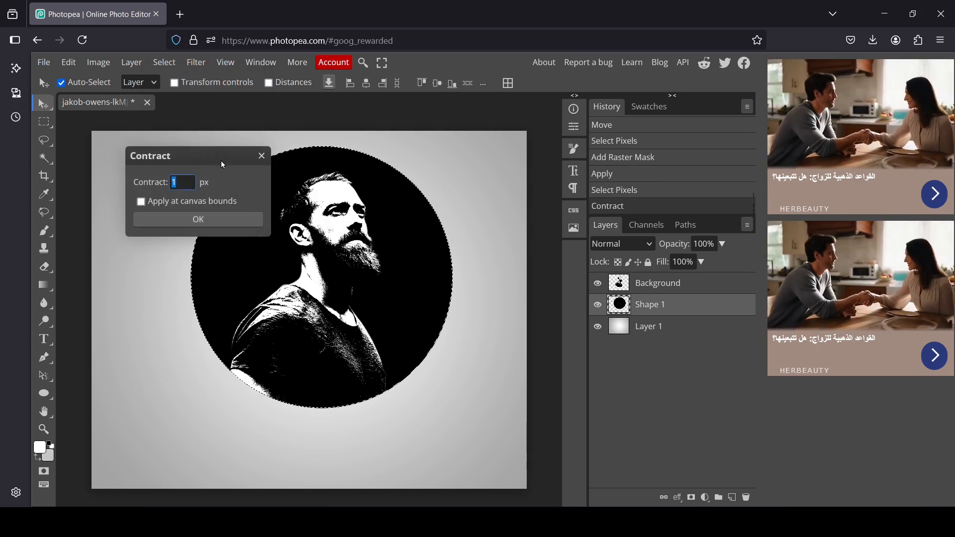
pyautogui.moveTo(217, 154); pyautogui.dragTo(566, 132)
pyautogui.doubleClick(522, 148)
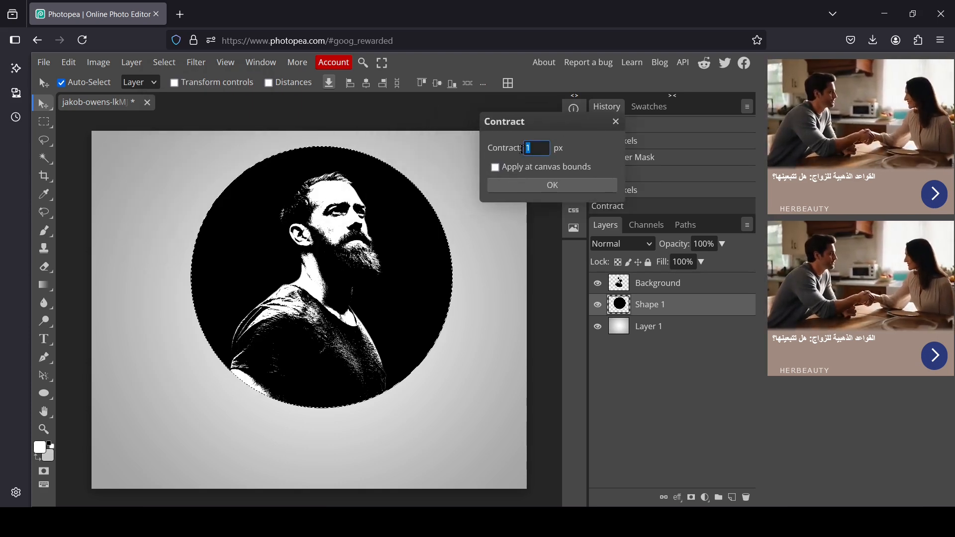
pyautogui.write('5')
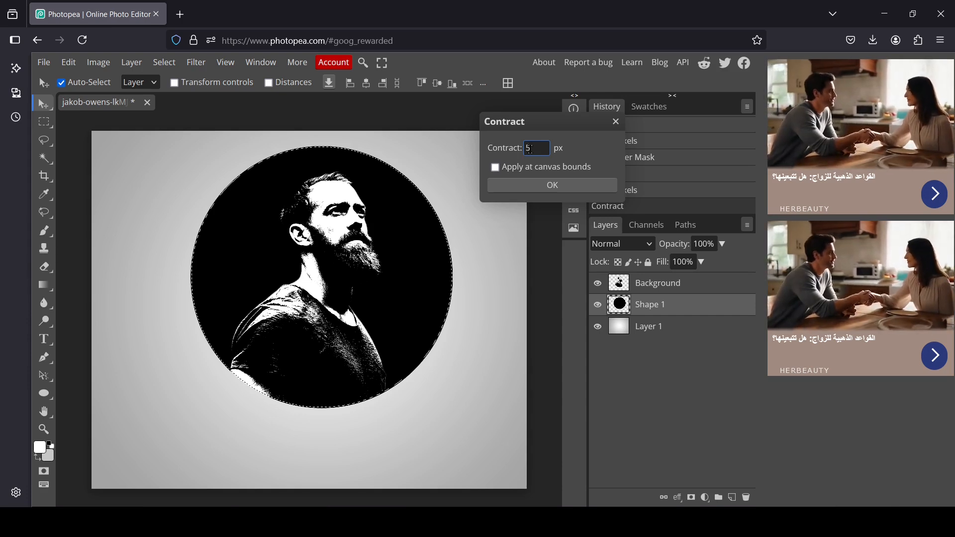
pyautogui.write('10')
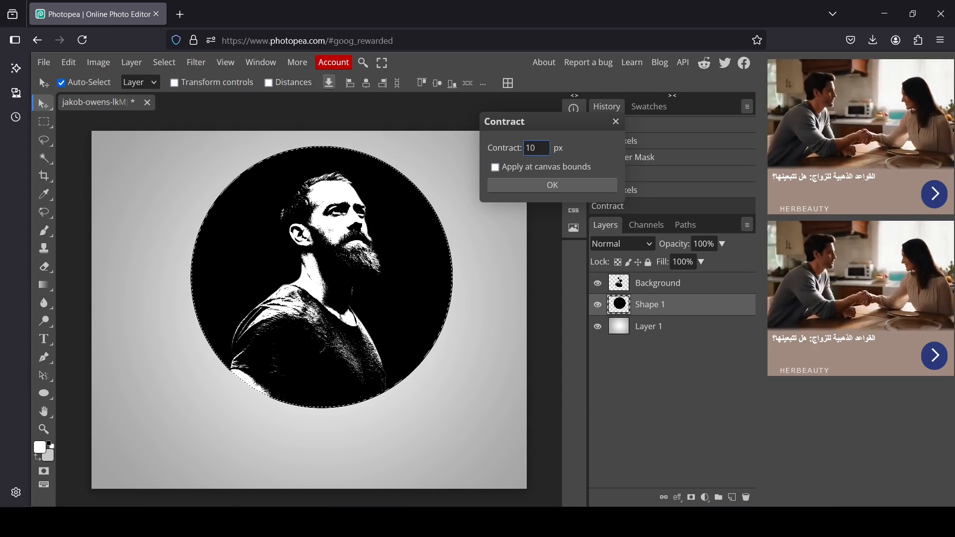
pyautogui.doubleClick(537, 148)
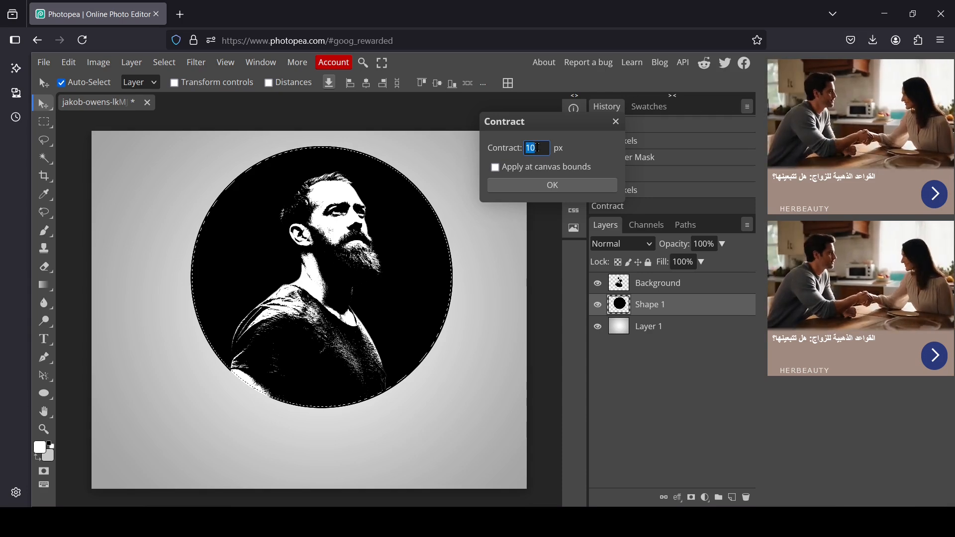
pyautogui.write('15')
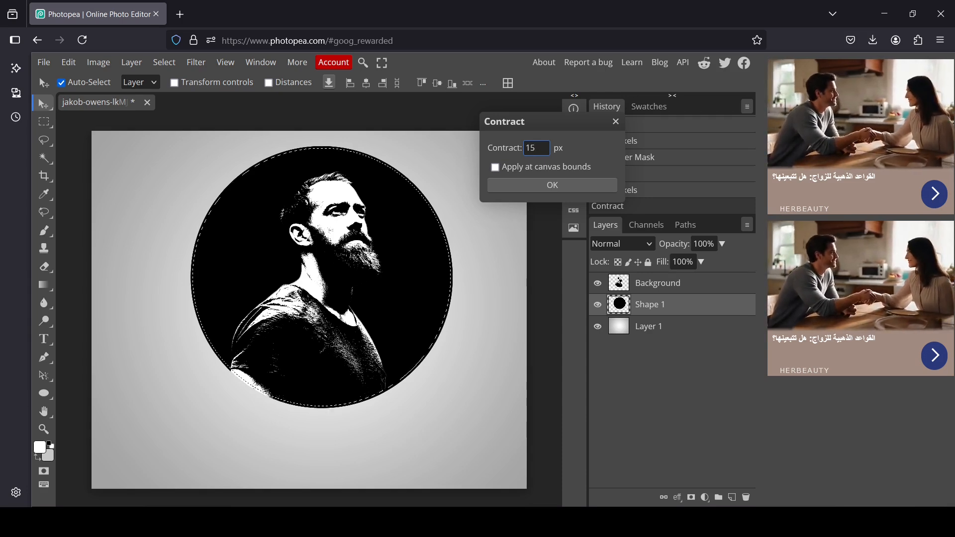
pyautogui.click(557, 185)
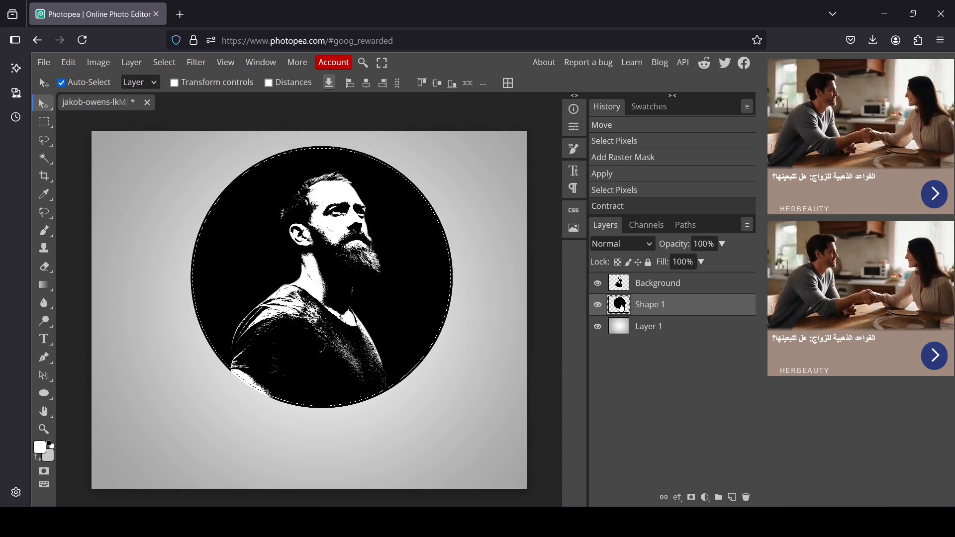
# Clear the Shape 1 pixels inside the contracted selection to leave a thin ring, and deselect.
pyautogui.press('Delete')
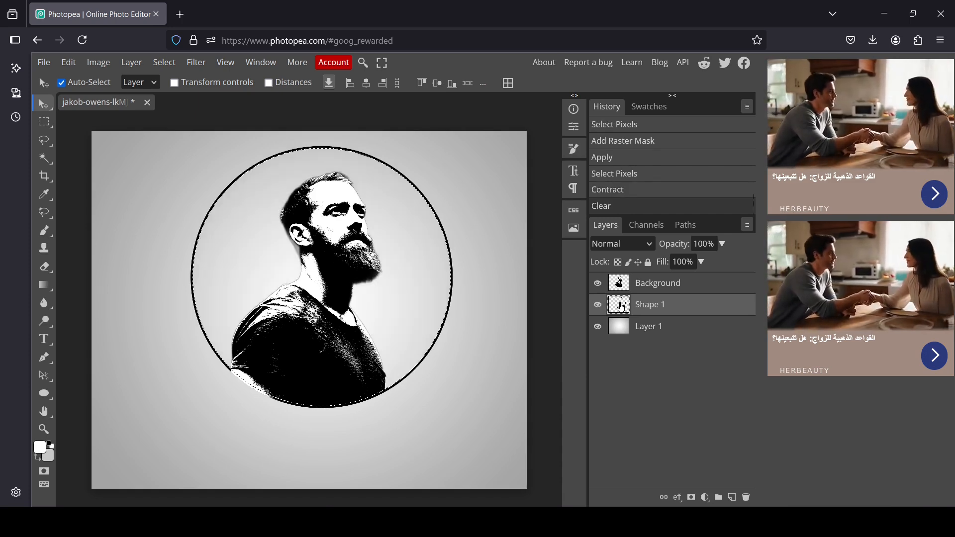
pyautogui.click(164, 62)
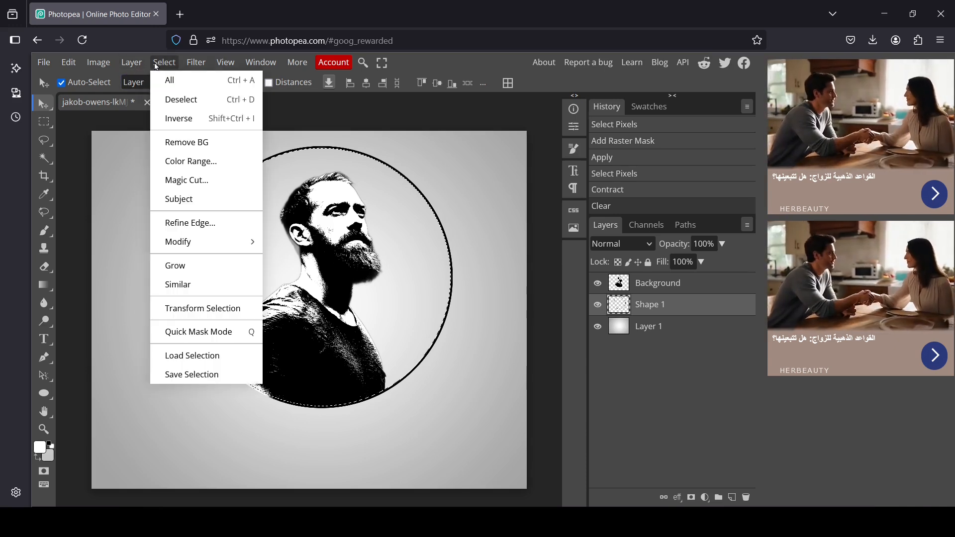
pyautogui.click(189, 101)
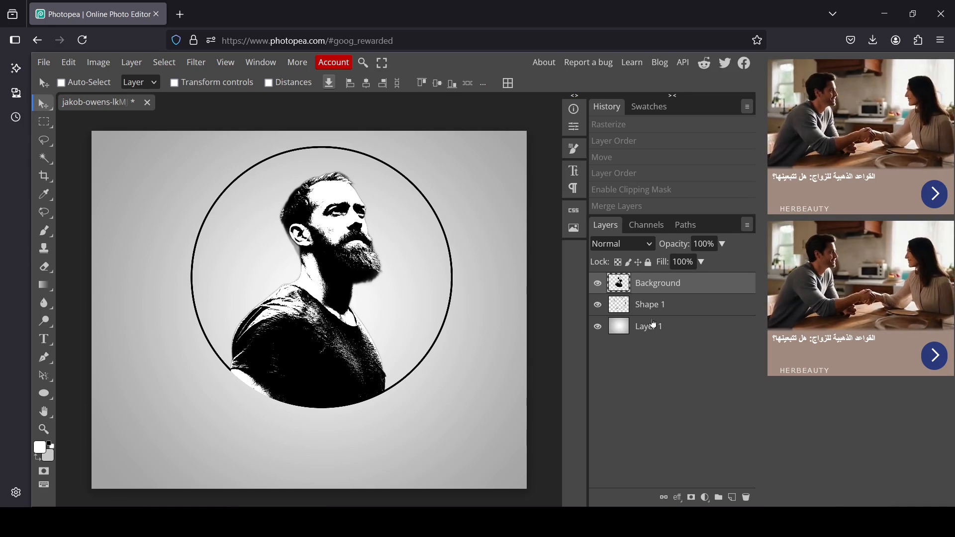
# Merge the Shape 1 ring down onto the man's Background layer placed beneath it, and centre the merged artwork on the canvas.
pyautogui.moveTo(624, 290); pyautogui.dragTo(622, 314)
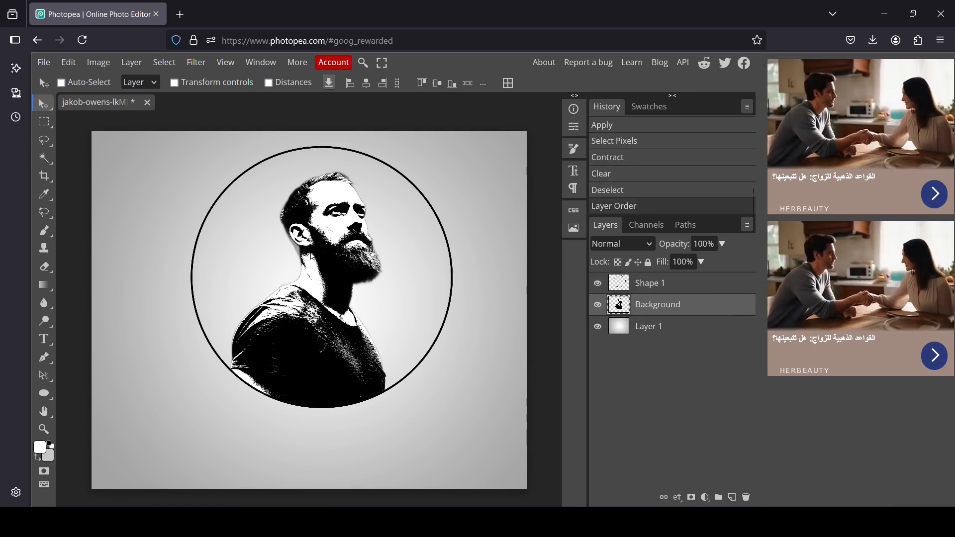
pyautogui.click(615, 285)
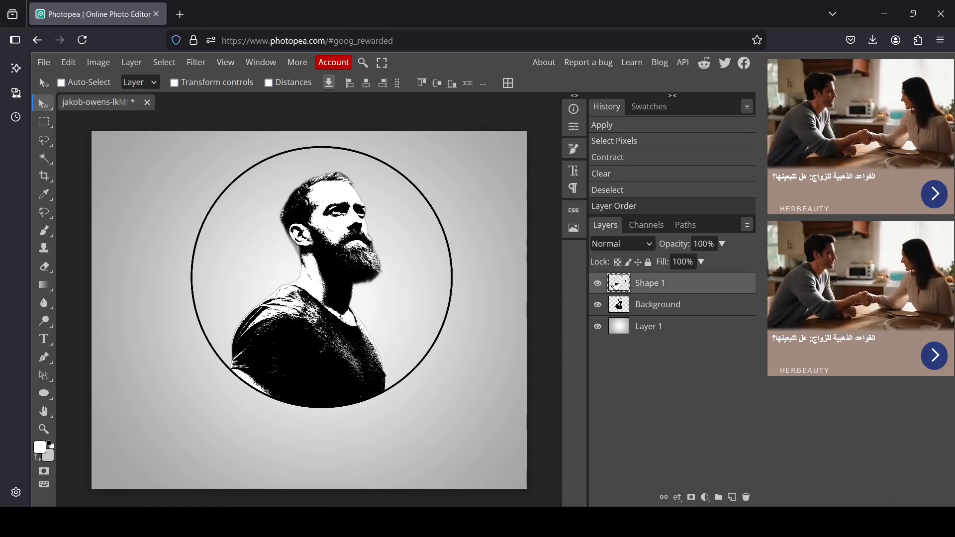
pyautogui.rightClick(615, 285)
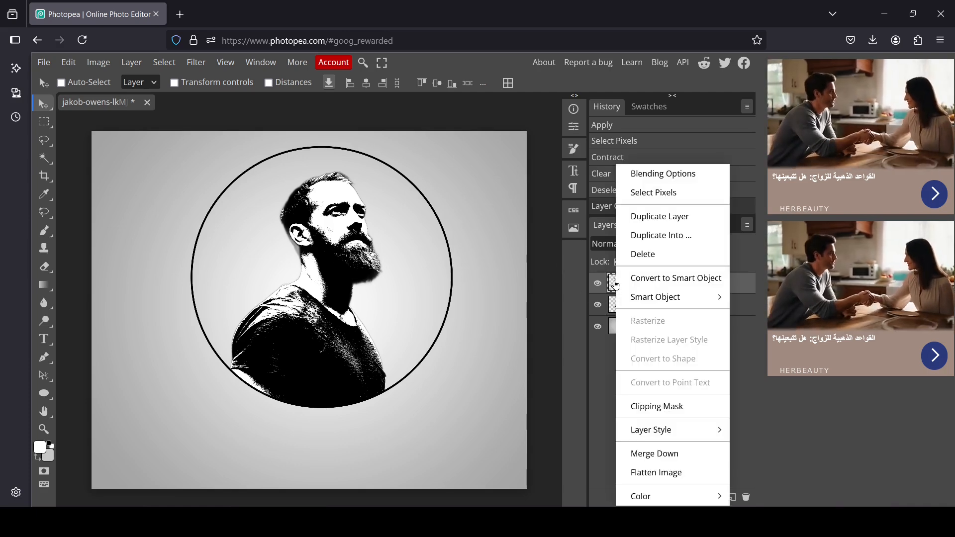
pyautogui.click(677, 460)
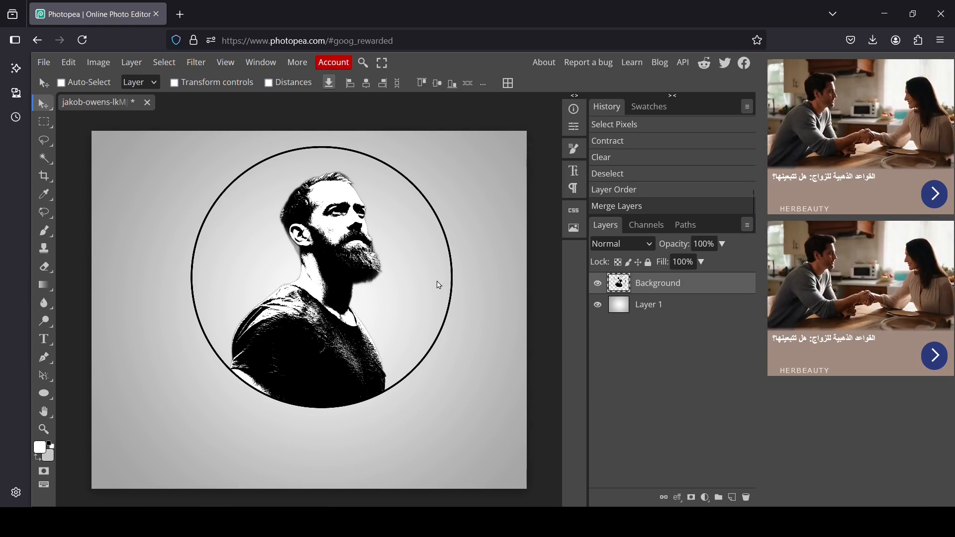
pyautogui.moveTo(362, 286); pyautogui.dragTo(333, 304)
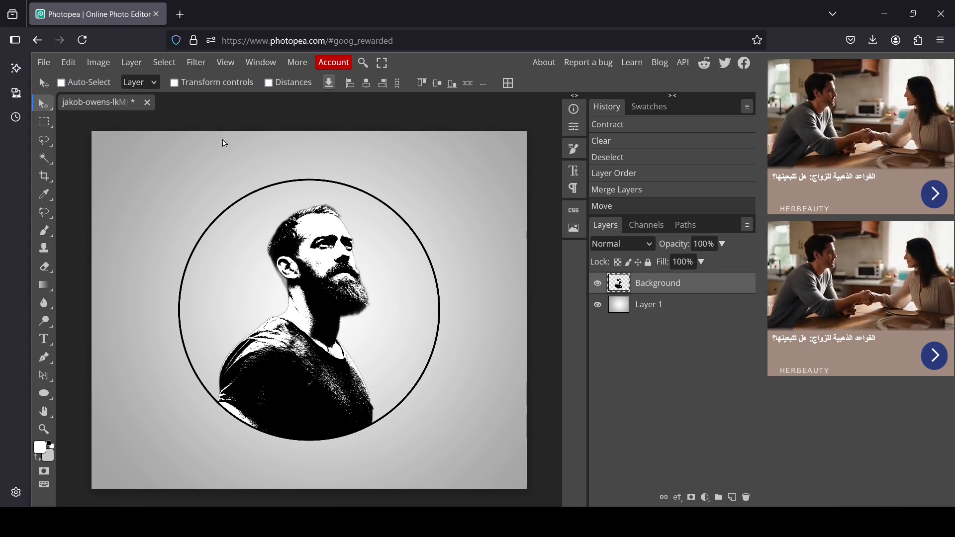
# Apply Color to Alpha to the merged Background layer with white ffffff, transparency threshold 0% and opacity threshold 100%.
pyautogui.click(196, 66)
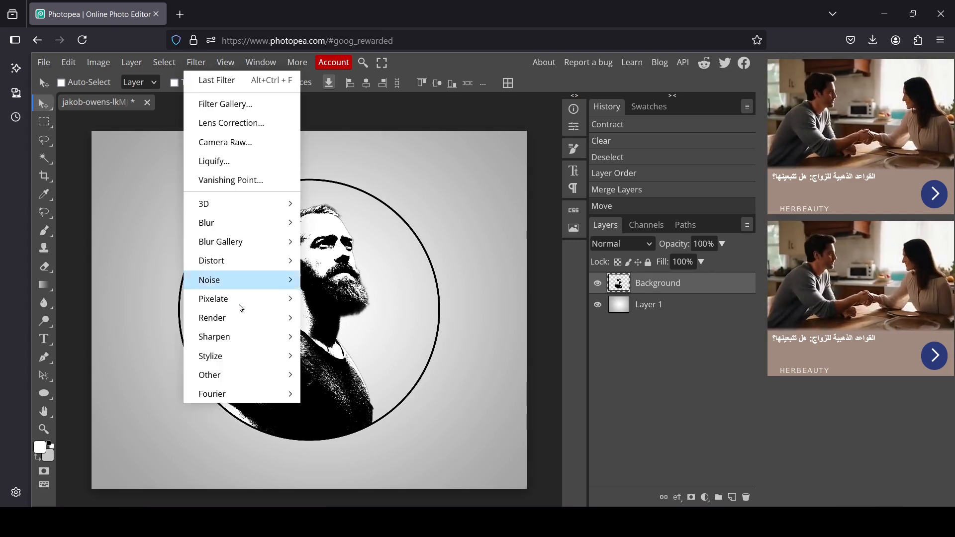
pyautogui.moveTo(237, 373)
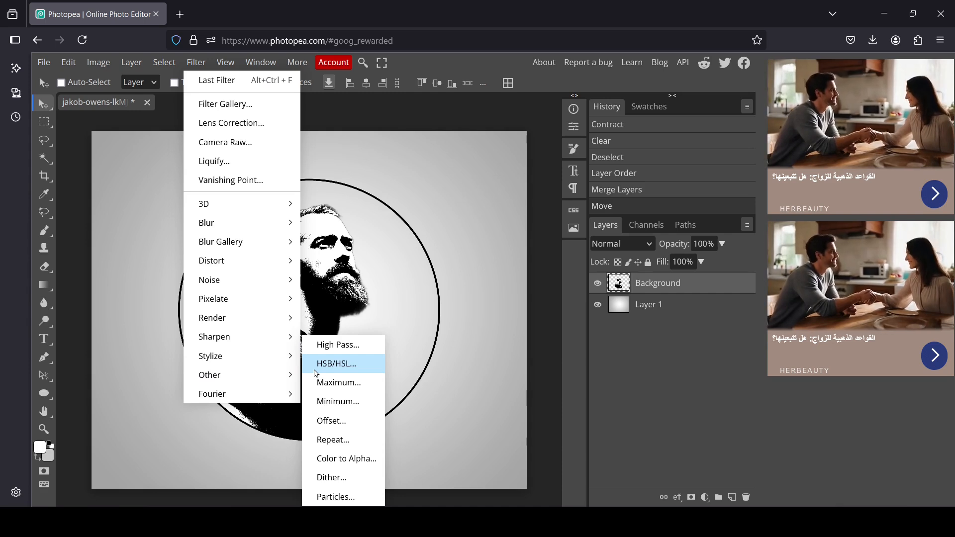
pyautogui.click(341, 460)
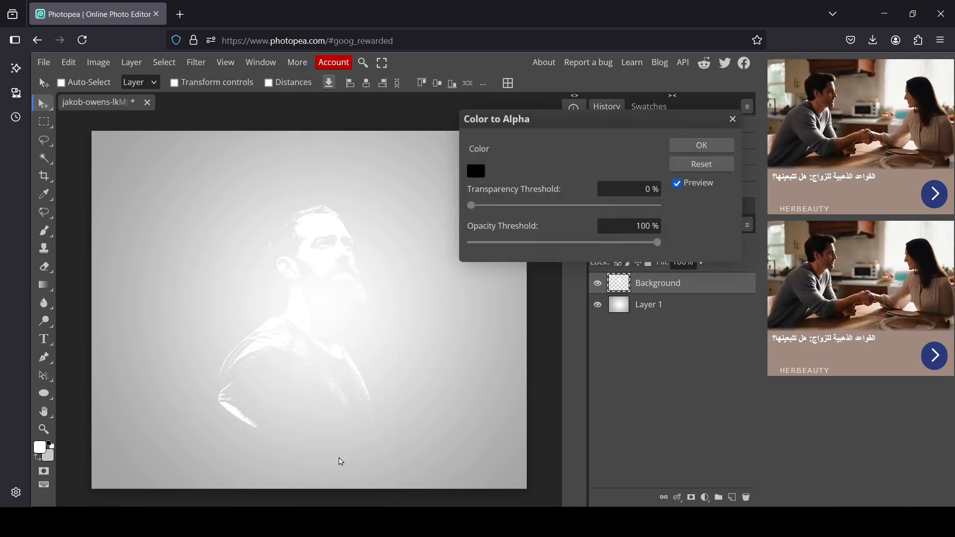
pyautogui.moveTo(580, 116); pyautogui.dragTo(660, 91)
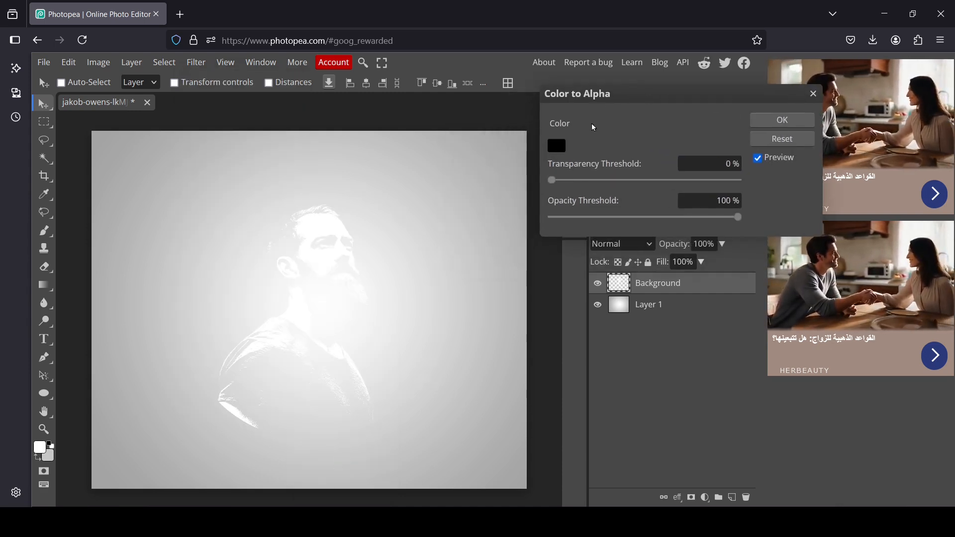
pyautogui.click(556, 145)
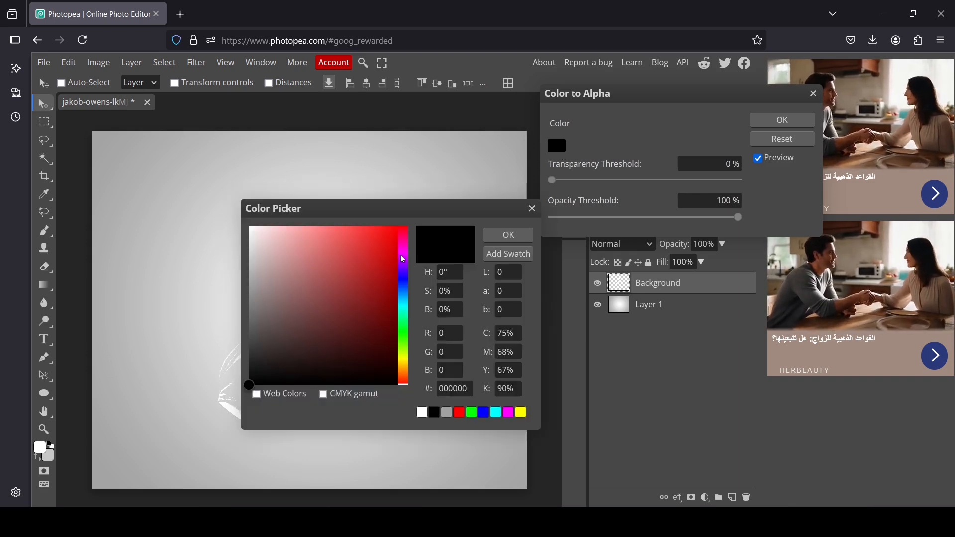
pyautogui.moveTo(353, 271); pyautogui.dragTo(248, 224)
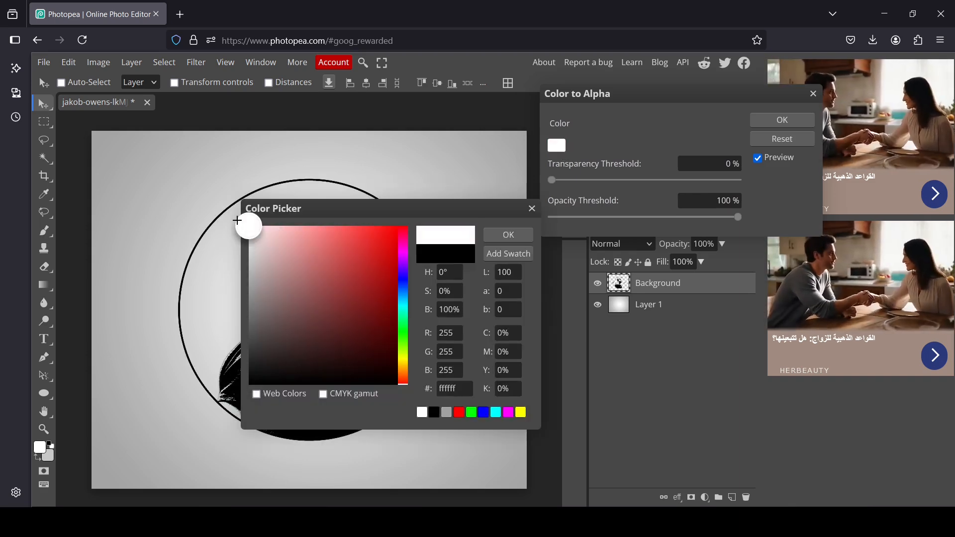
pyautogui.click(499, 232)
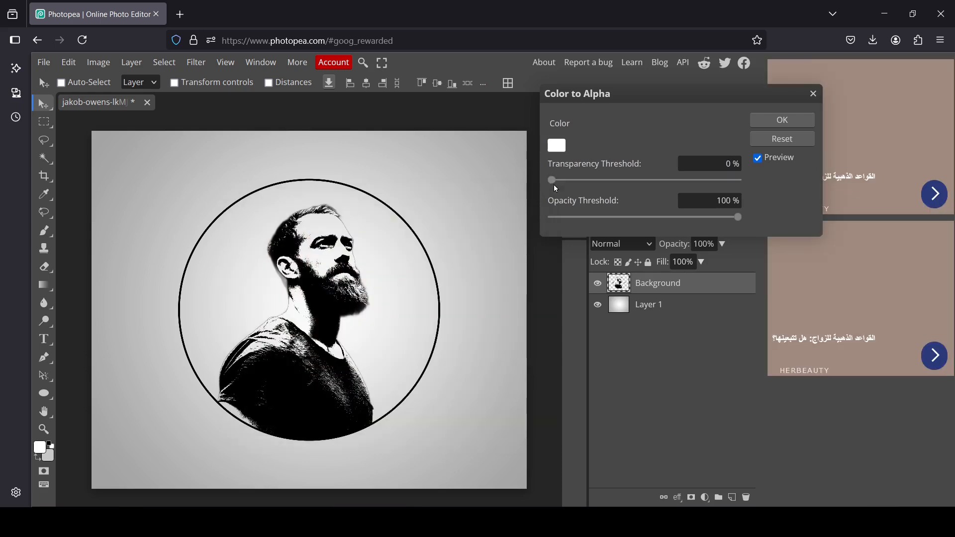
pyautogui.moveTo(553, 181); pyautogui.dragTo(536, 194)
pyautogui.moveTo(736, 221); pyautogui.dragTo(769, 223)
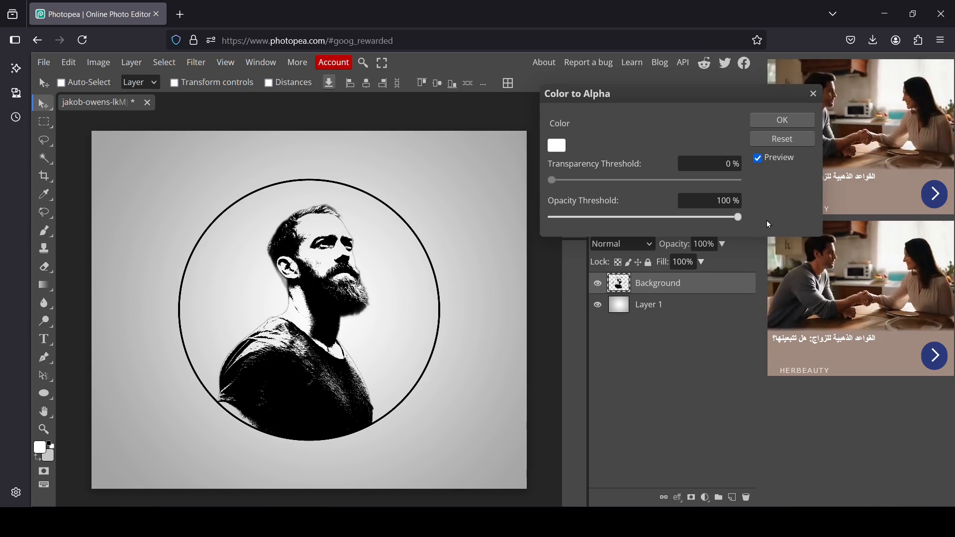
pyautogui.click(789, 122)
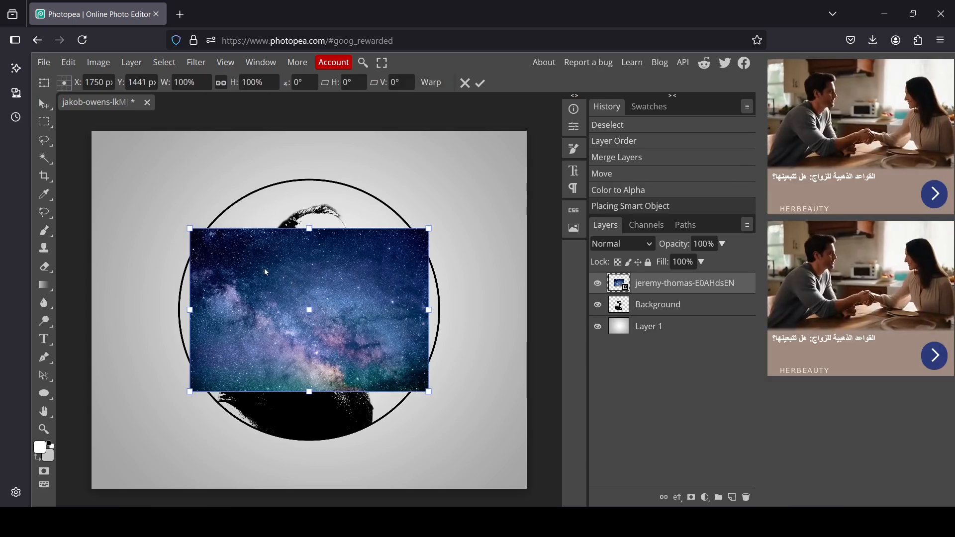
# Scale the placed starry galaxy image to 232.42% so it covers the whole canvas, and rasterize its layer.
pyautogui.moveTo(274, 277); pyautogui.dragTo(171, 175)
pyautogui.moveTo(329, 293); pyautogui.dragTo(644, 508)
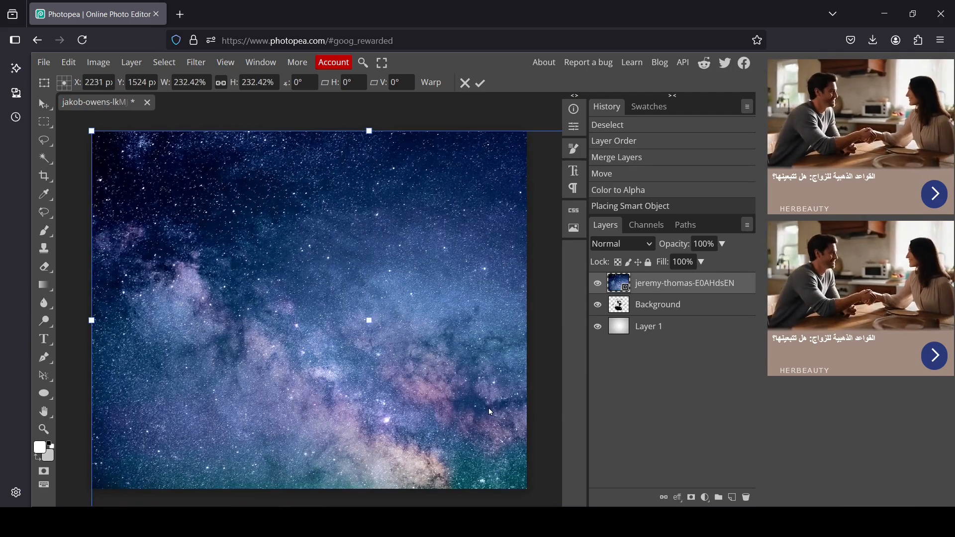
pyautogui.rightClick(616, 290)
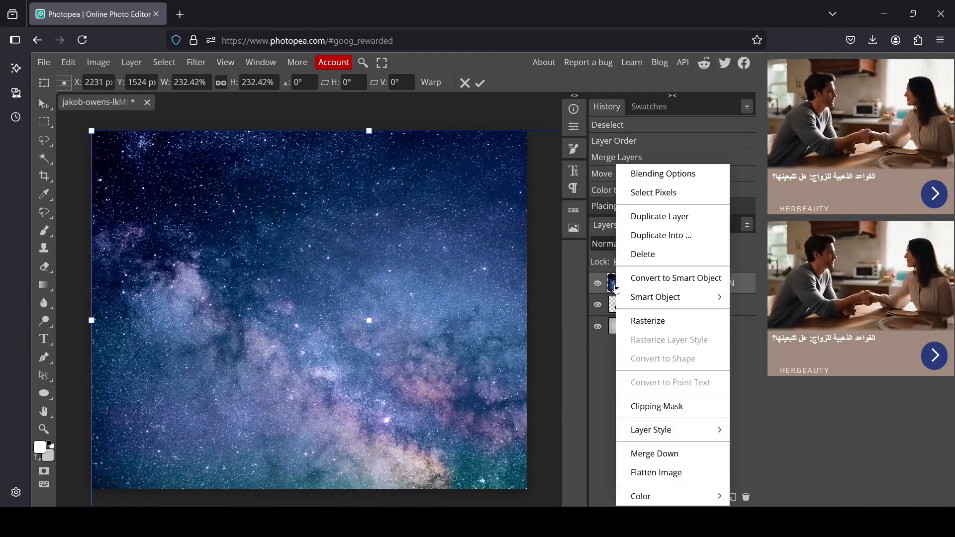
pyautogui.click(646, 322)
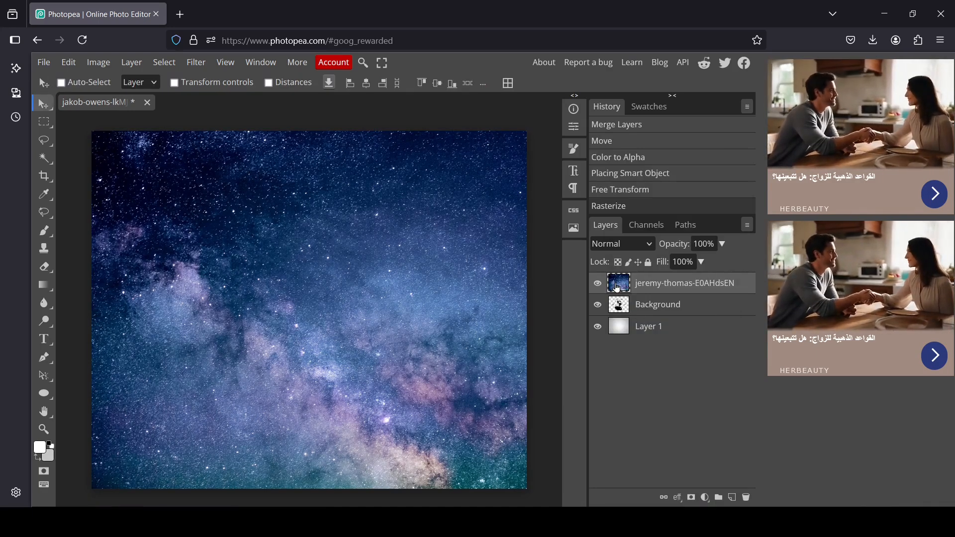
# Place the galaxy layer beneath the man's Background layer and shift the Background artwork slightly down and to the right.
pyautogui.moveTo(617, 288); pyautogui.dragTo(620, 320)
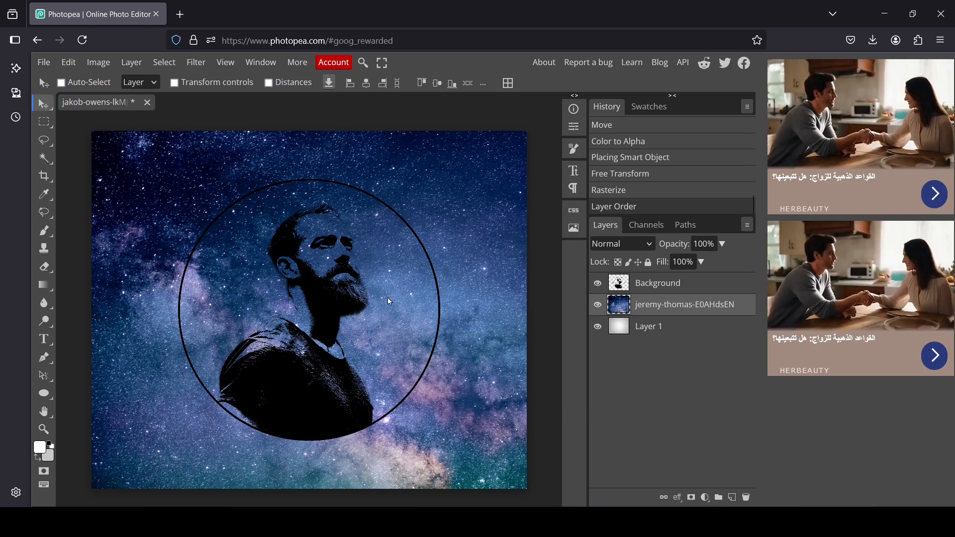
pyautogui.click(620, 287)
pyautogui.rightClick(43, 103)
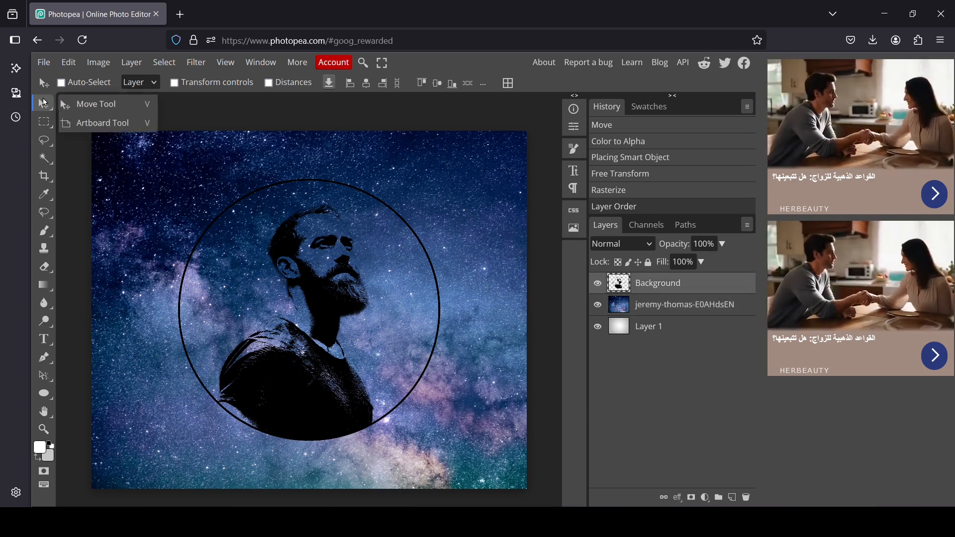
pyautogui.moveTo(345, 237)
pyautogui.mouseDown()
pyautogui.moveTo(337, 237)
pyautogui.moveTo(351, 254)
pyautogui.moveTo(354, 246)
pyautogui.mouseUp()
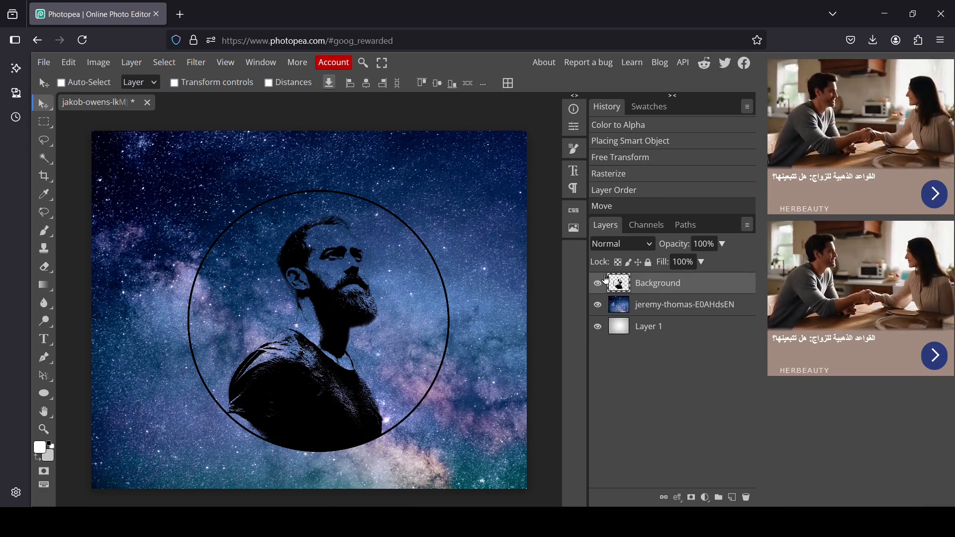
# Place the galaxy layer directly above the man's Background layer and clip it to that artwork with a clipping mask.
pyautogui.moveTo(619, 284); pyautogui.dragTo(624, 320)
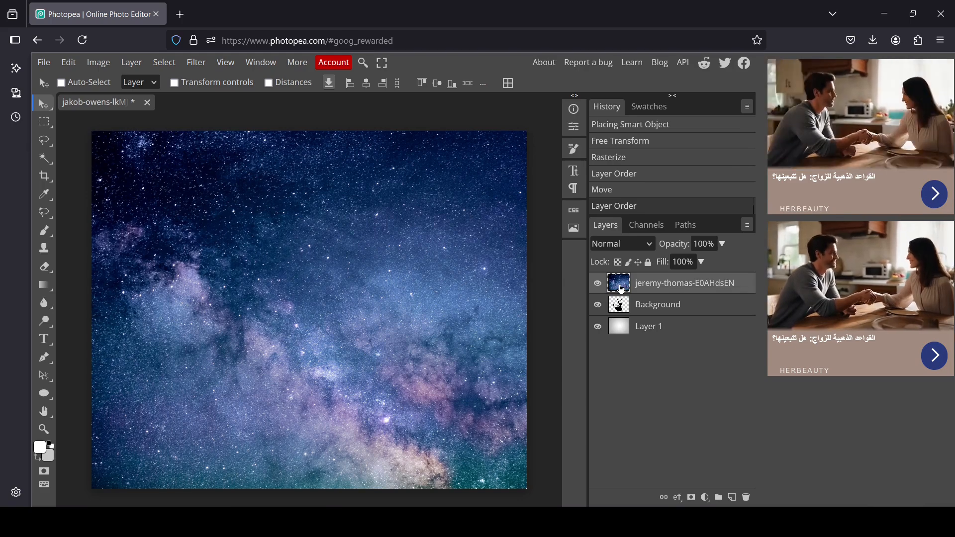
pyautogui.rightClick(621, 290)
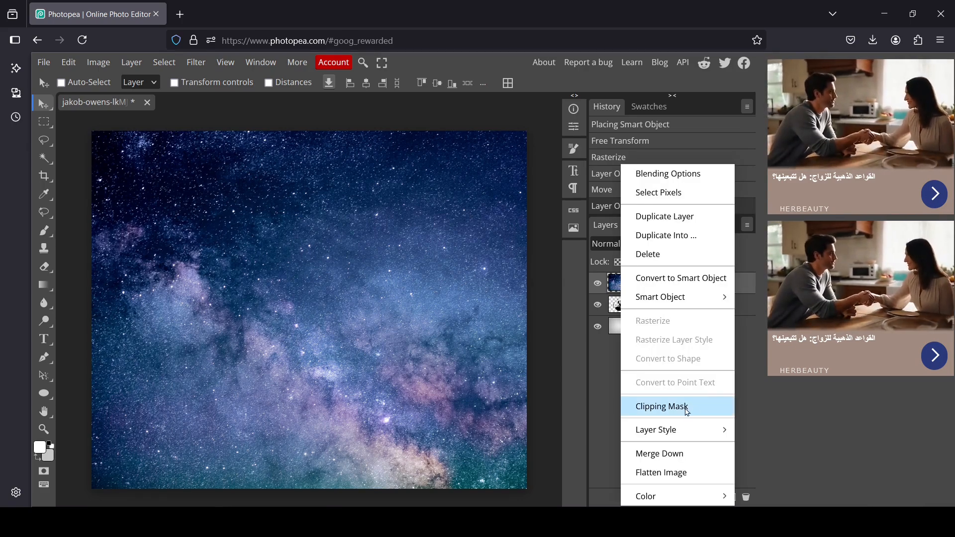
pyautogui.click(691, 408)
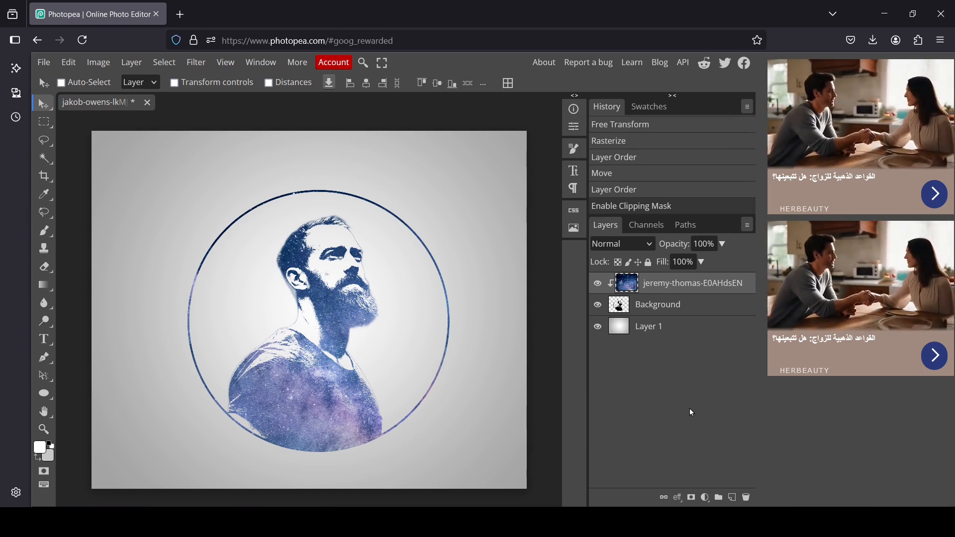
# Merge the clipped galaxy layer down into the Background layer and centre the merged artwork on the canvas.
pyautogui.rightClick(632, 289)
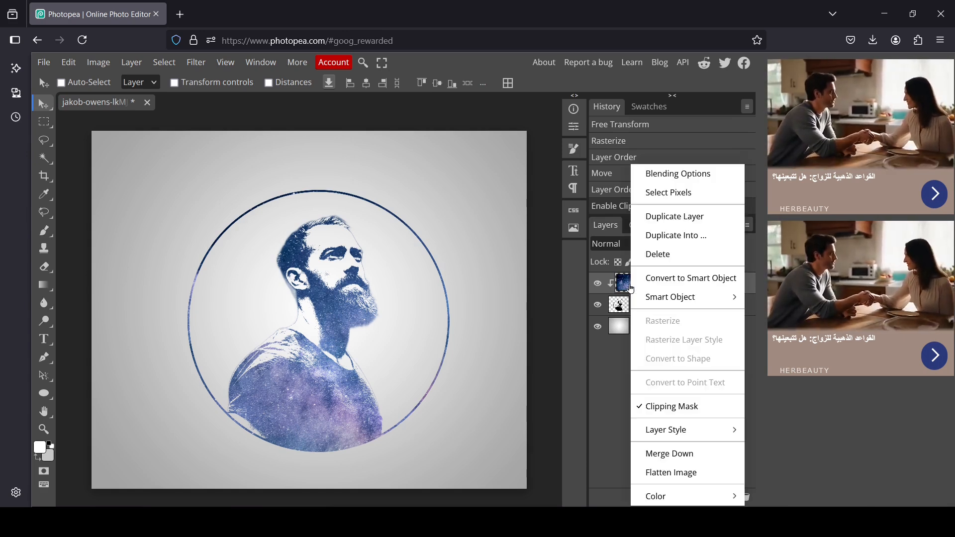
pyautogui.click(684, 455)
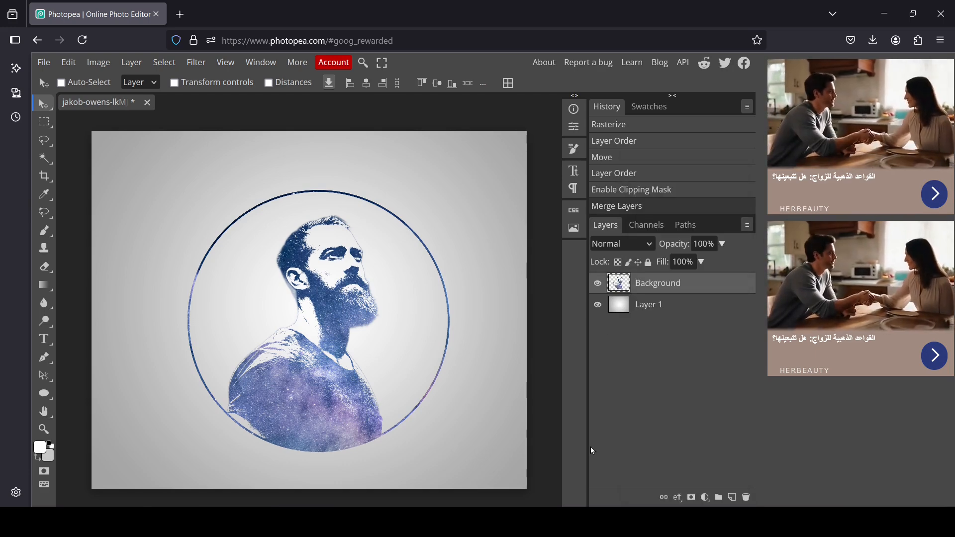
pyautogui.moveTo(345, 286); pyautogui.dragTo(335, 275)
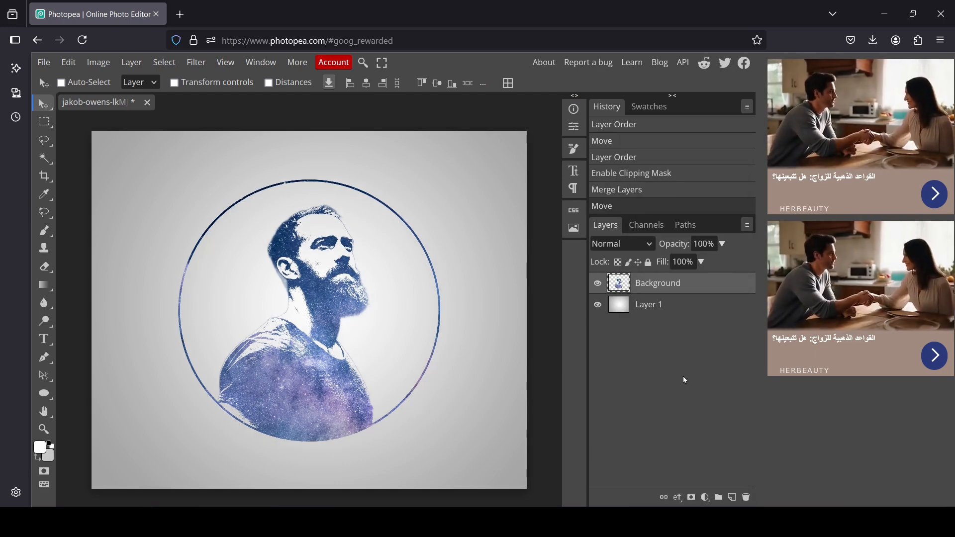